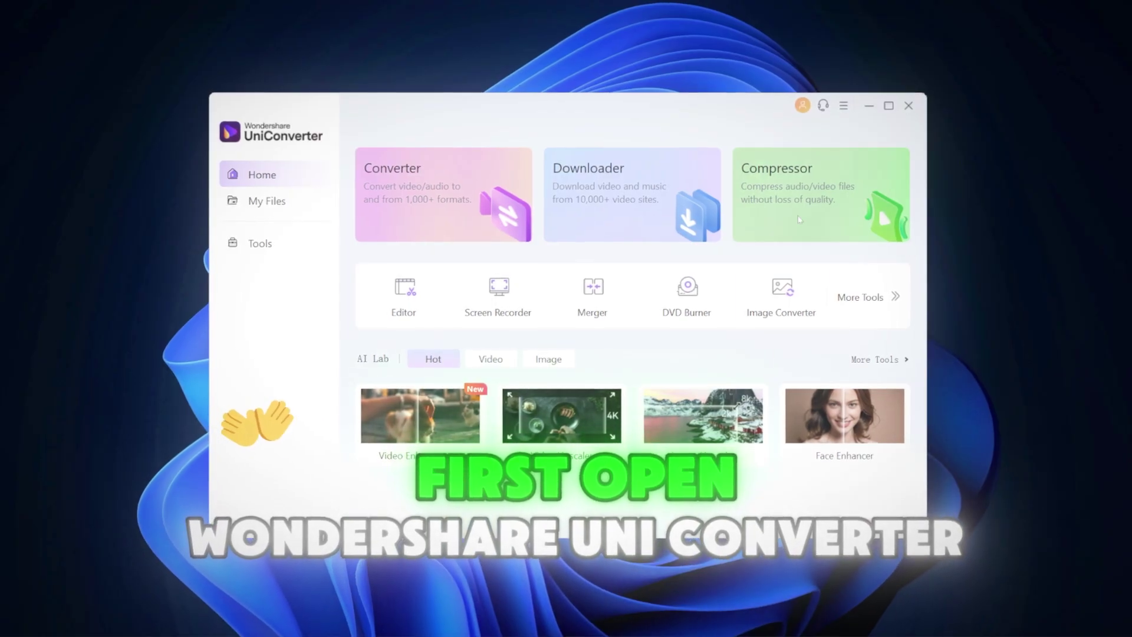
Switch UniConverter to the Dark theme and convert Nikon-D3500-Shotkit.NEF from raw2 to JPG
click(842, 108)
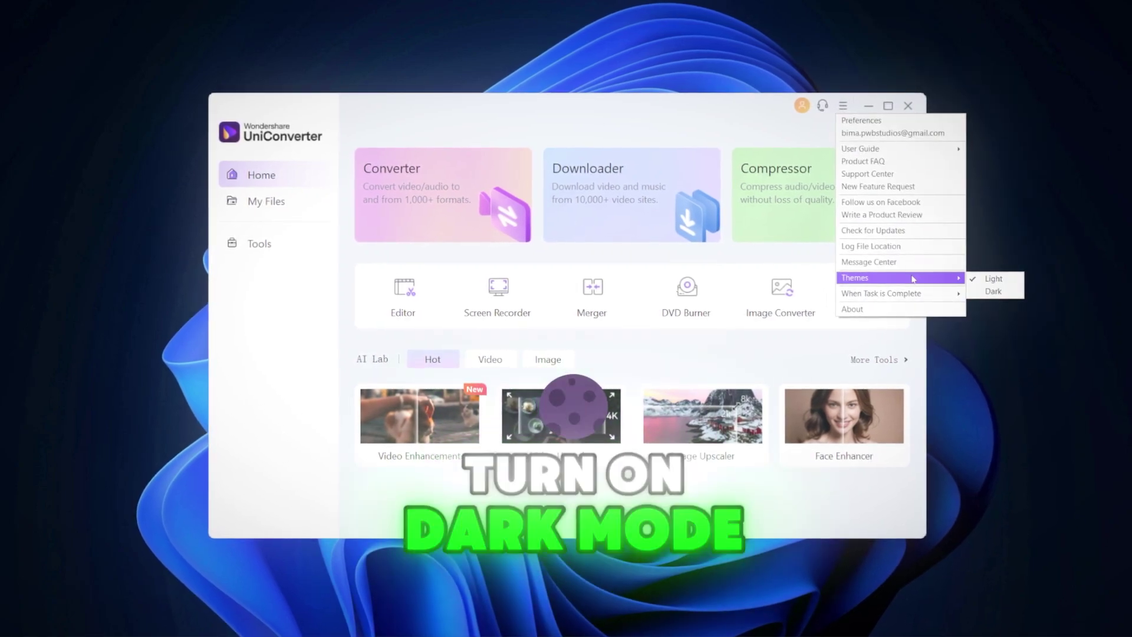
click(995, 292)
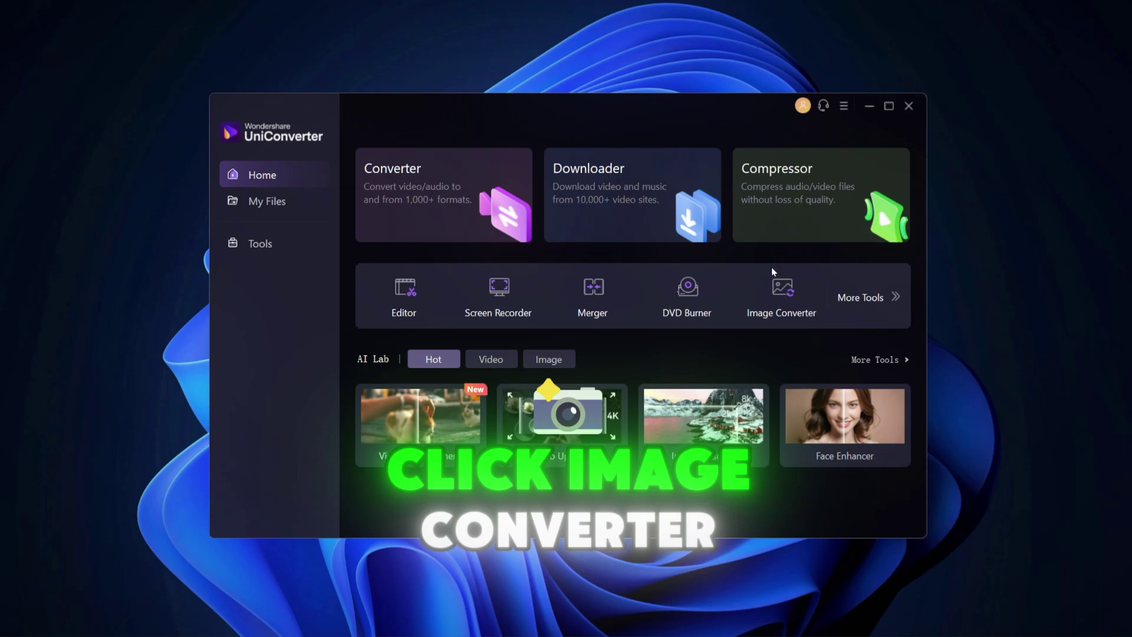
click(776, 302)
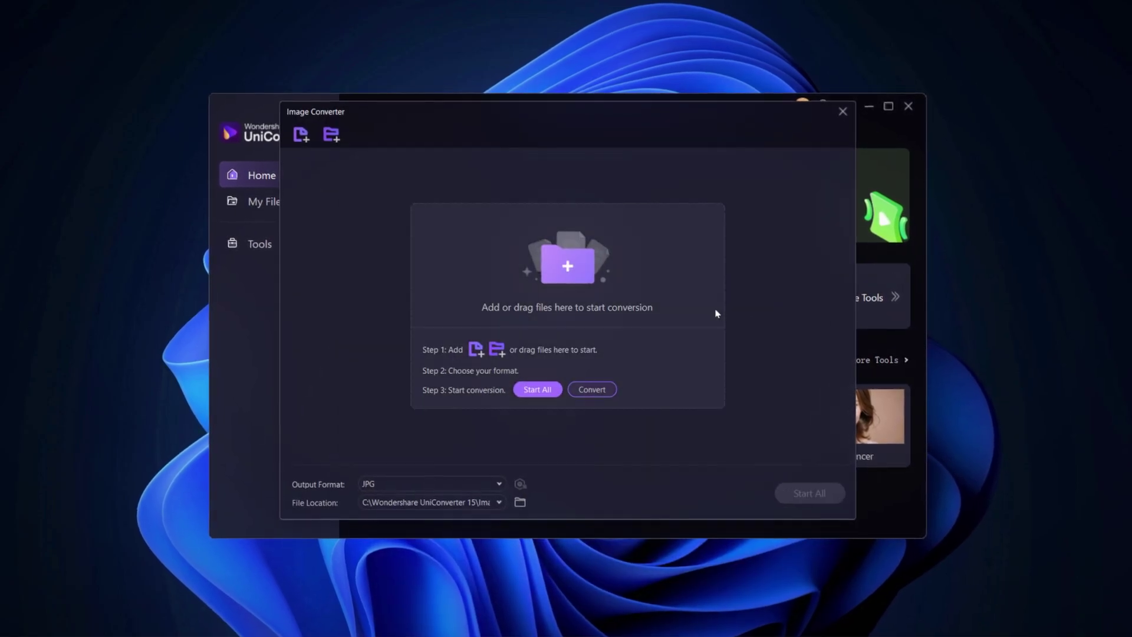
click(567, 266)
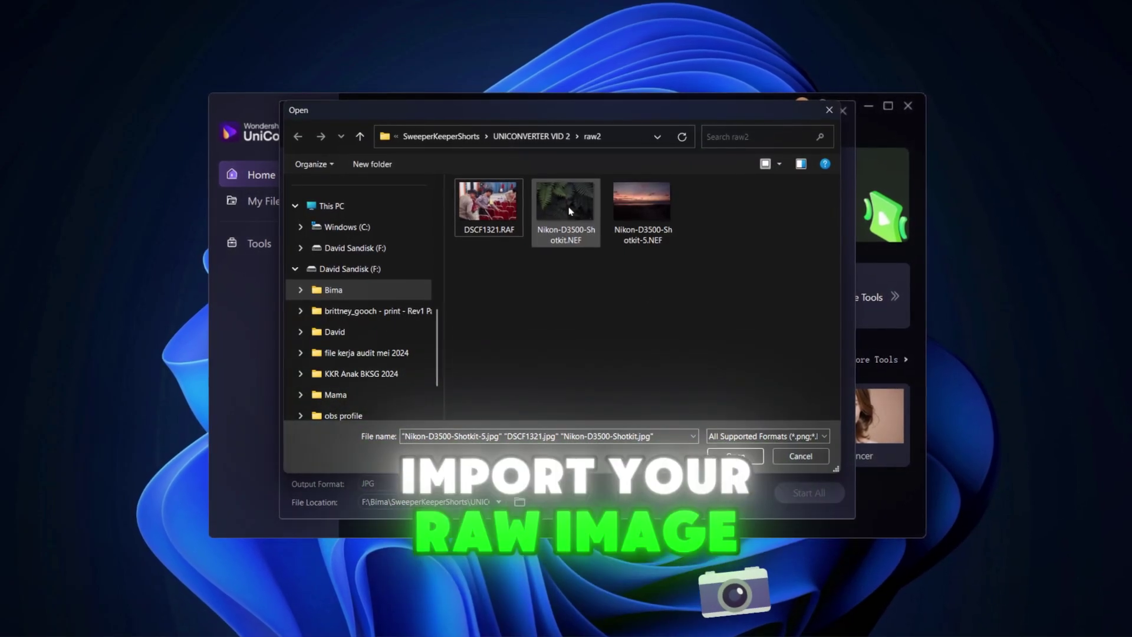
double_click(570, 210)
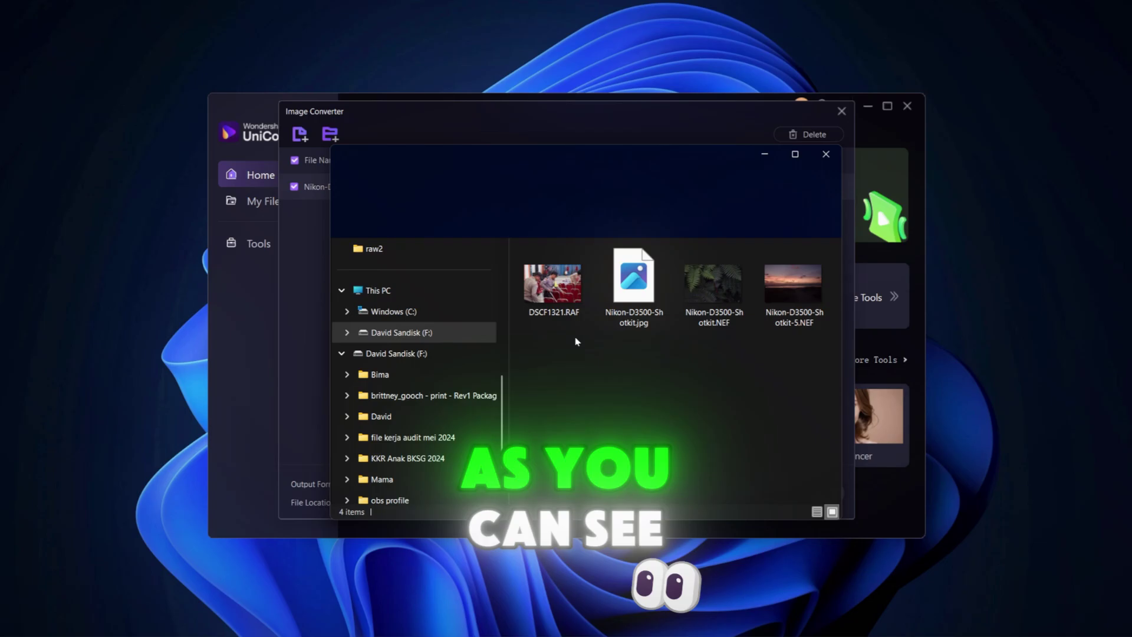
View Nikon-D3500-Shotkit.jpg in Photos, zooming in and out, then close the viewer
double_click(640, 290)
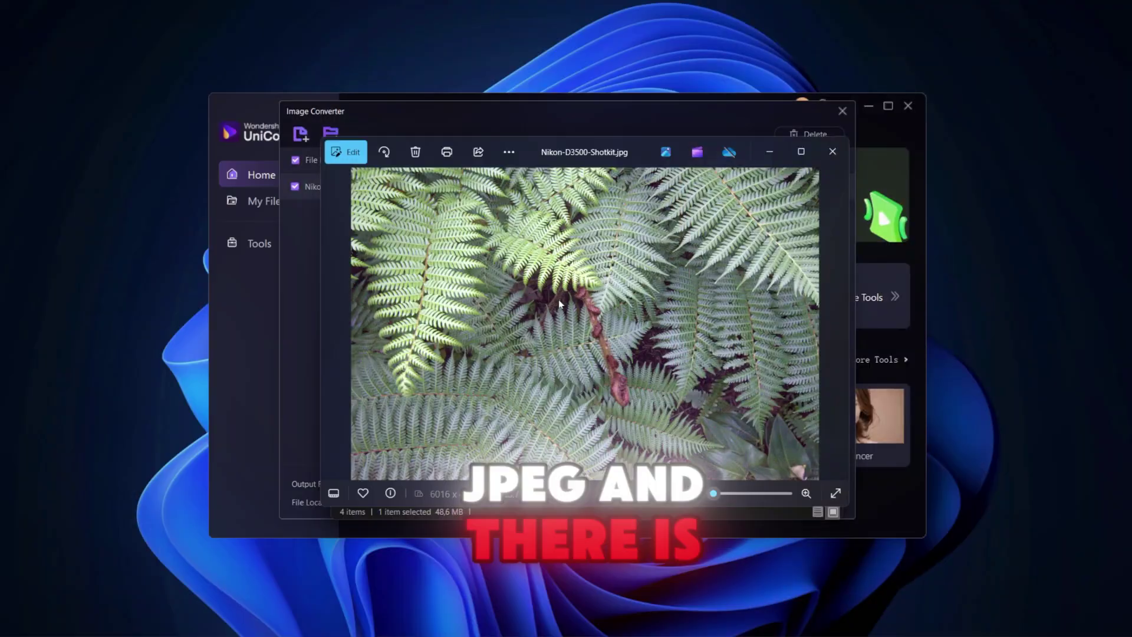
scroll(592, 367, up, 5)
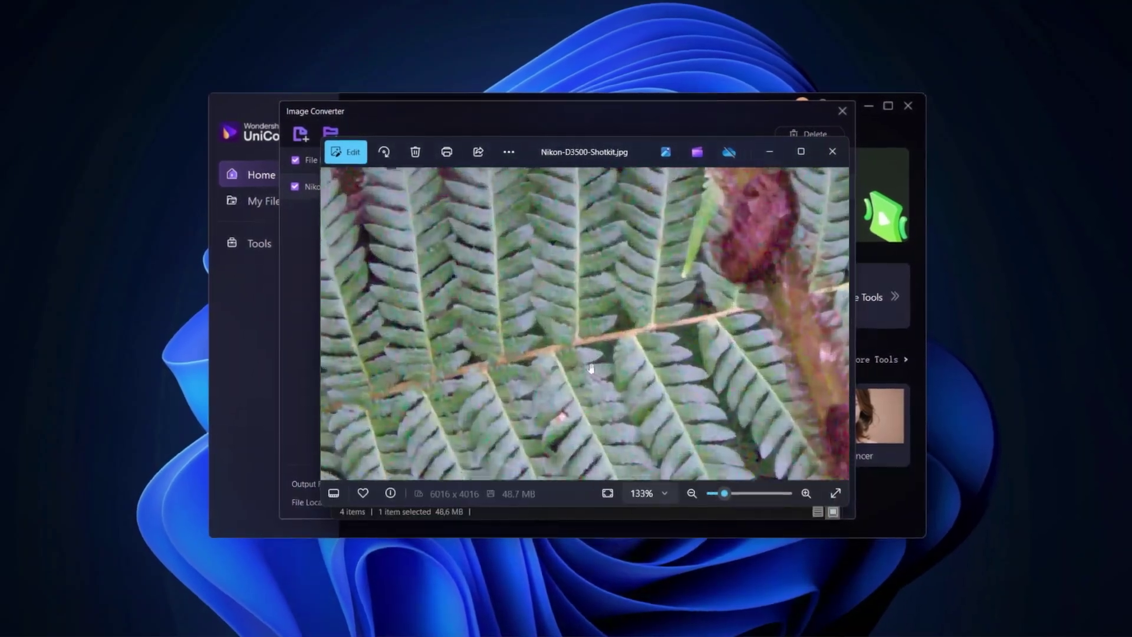
scroll(587, 368, down, 6)
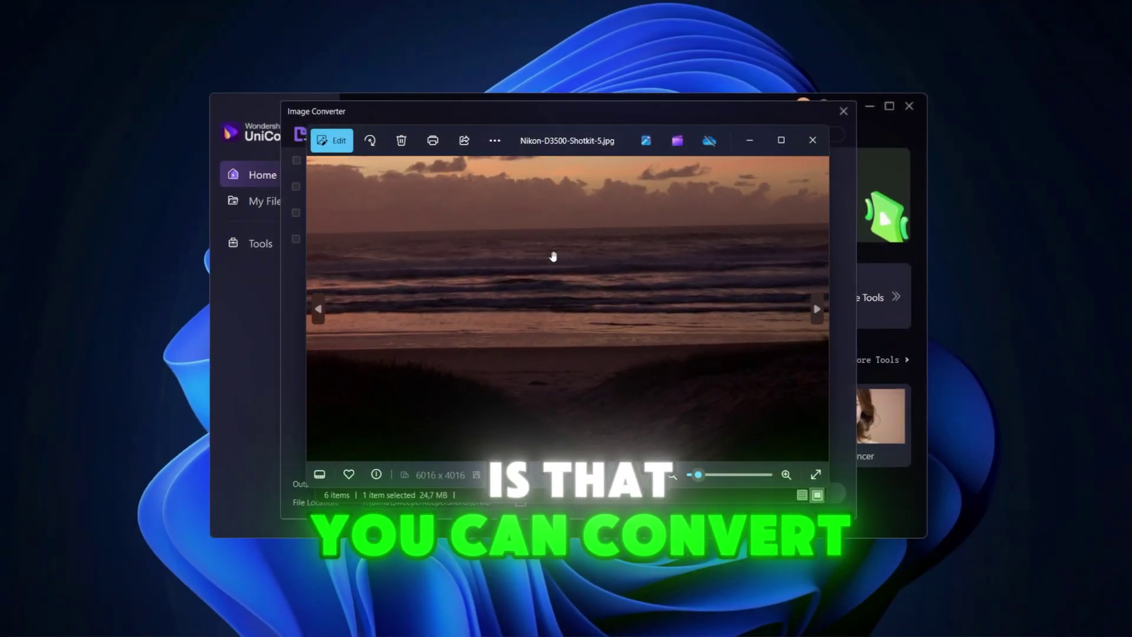
scroll(554, 255, up, 3)
scroll(563, 282, down, 3)
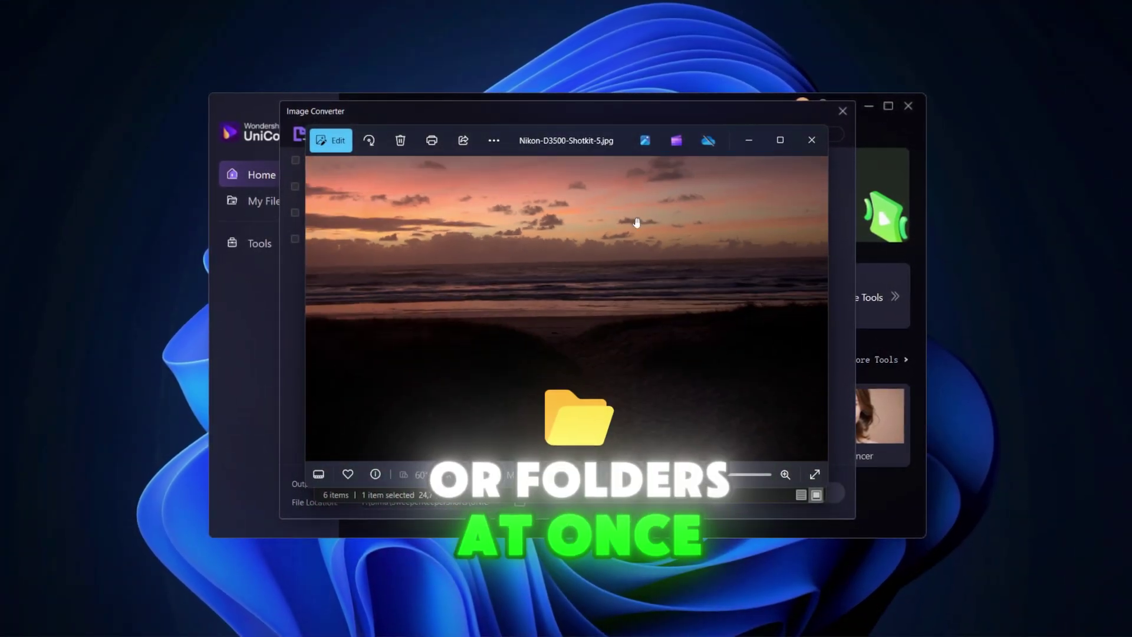
click(812, 139)
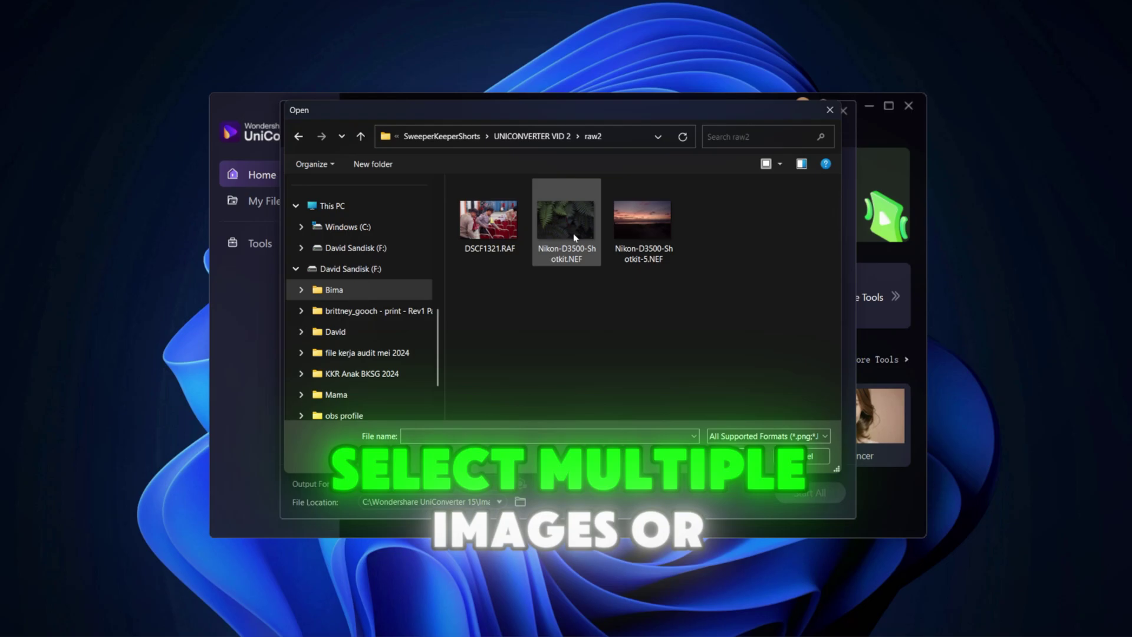
Batch-convert DSCF1321.RAF and both Nikon NEF files from raw2 to JPG
click(631, 221)
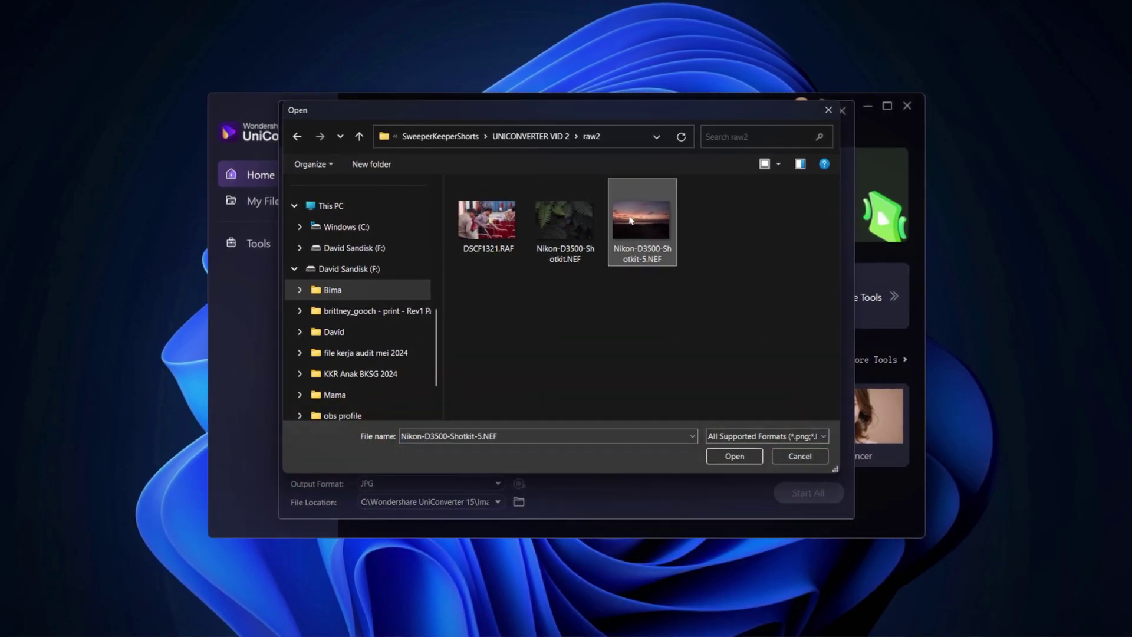
shift+click(518, 232)
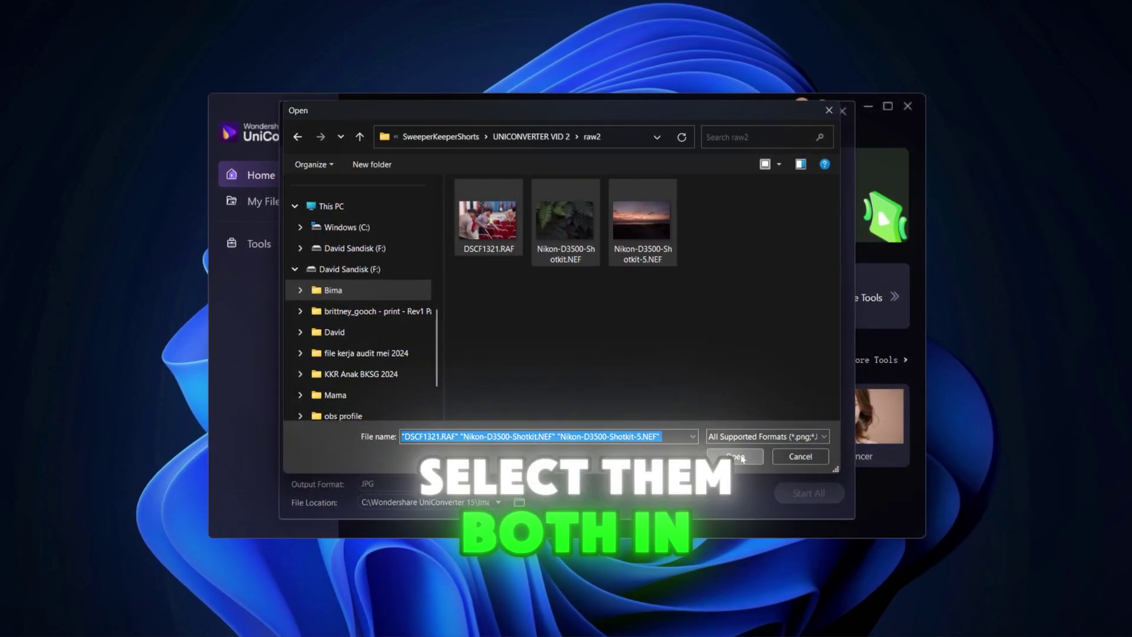
click(736, 456)
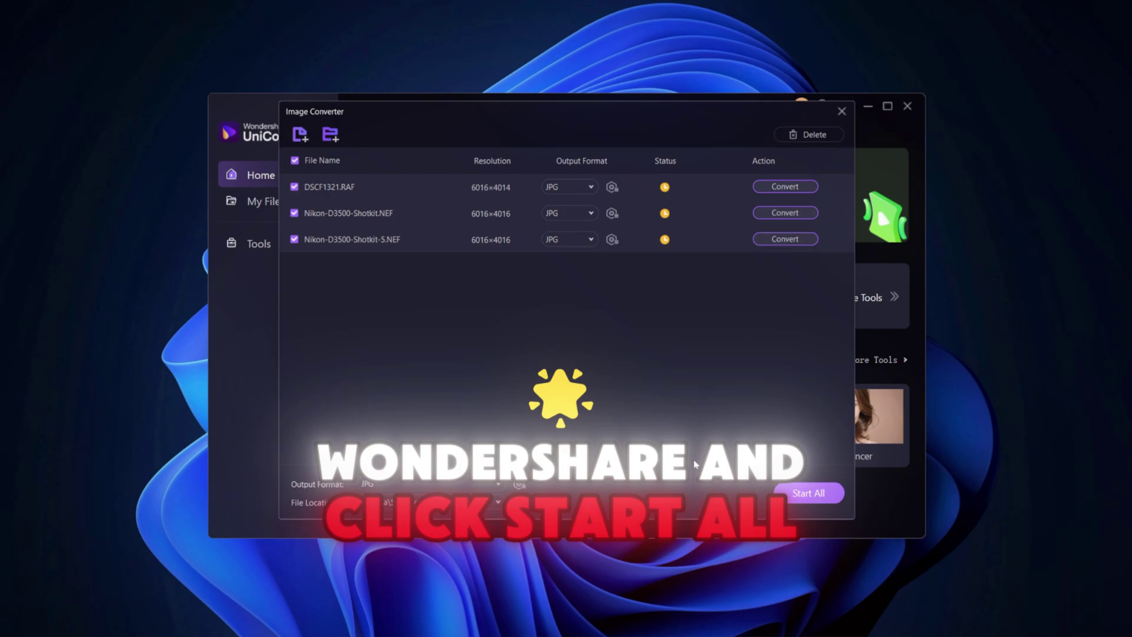
click(809, 495)
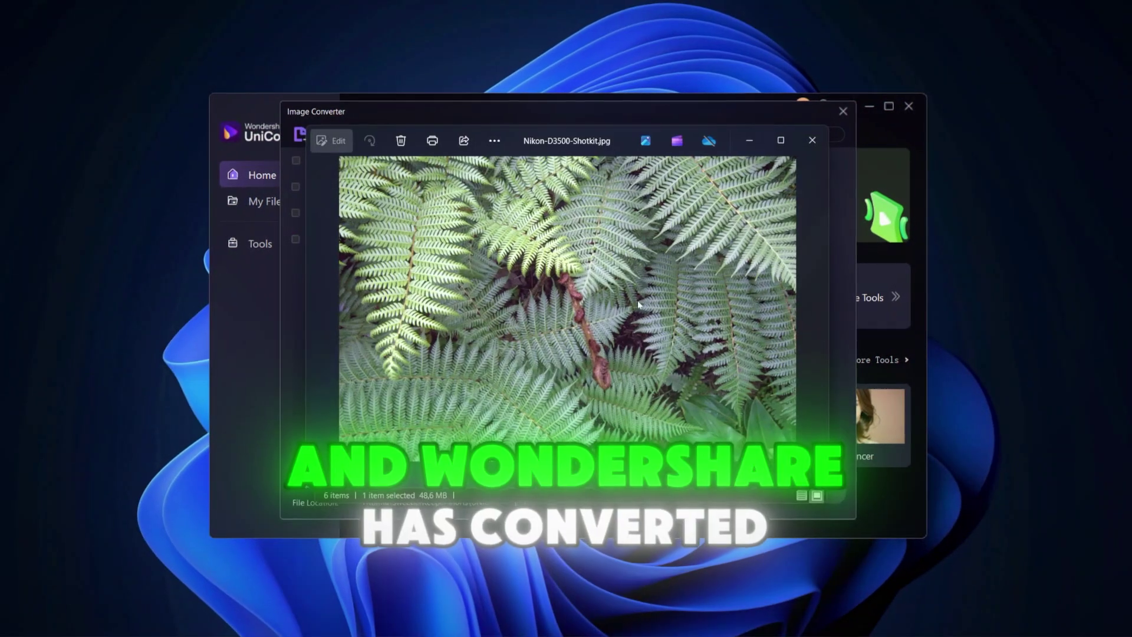
Zoom in and out on Nikon-D3500-Shotkit-5.jpg in Photos, then close it
scroll(592, 308, up, 3)
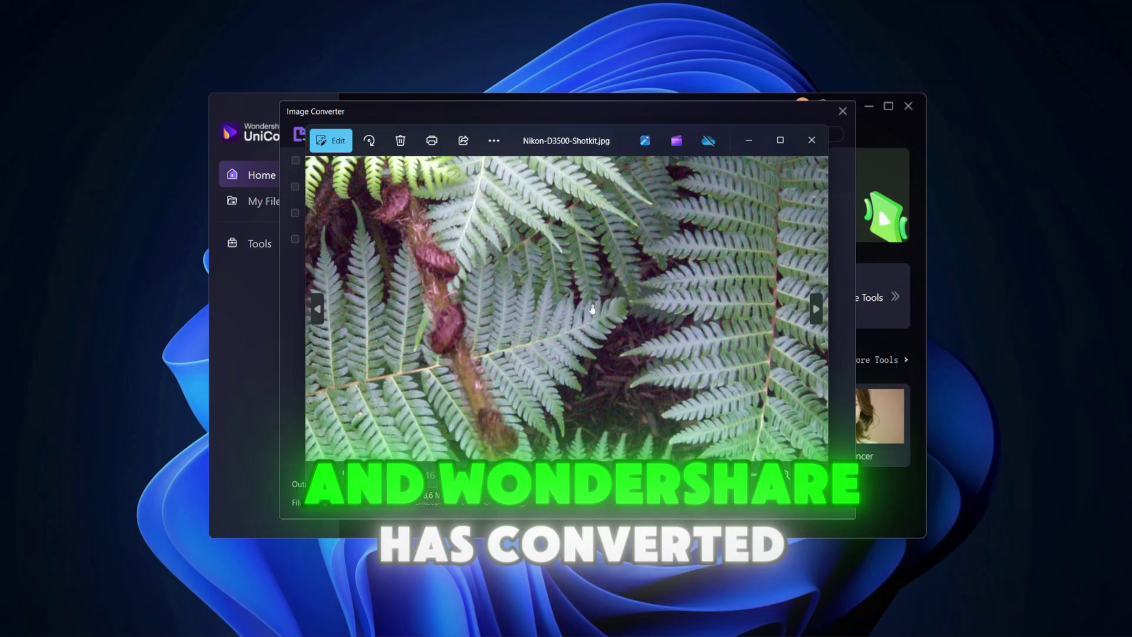
scroll(593, 308, down, 4)
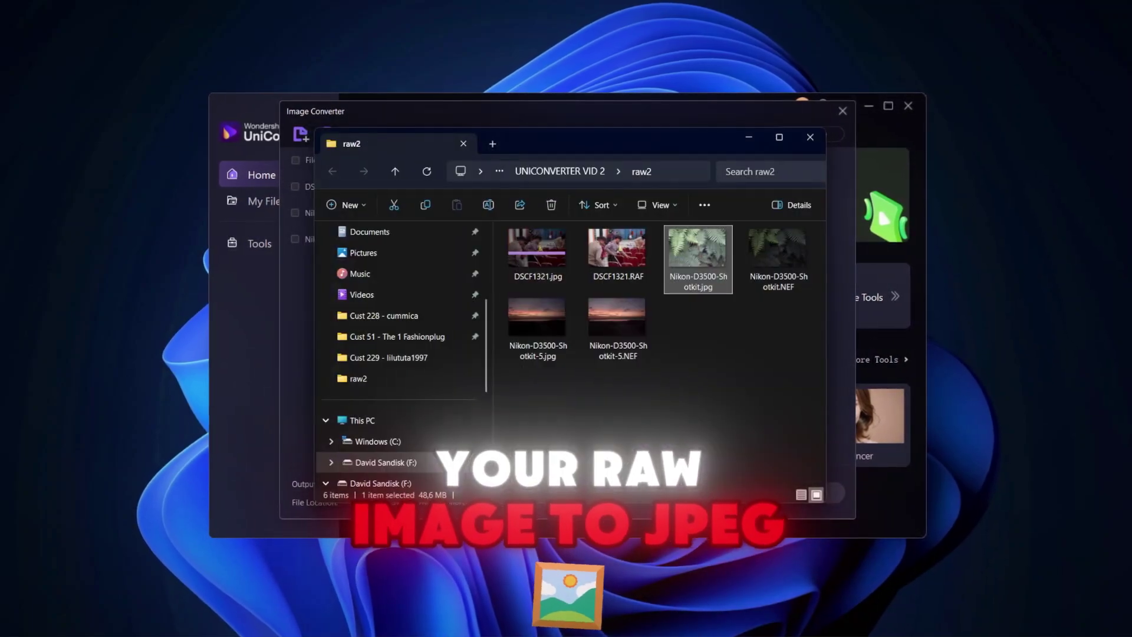
scroll(612, 361, up, 2)
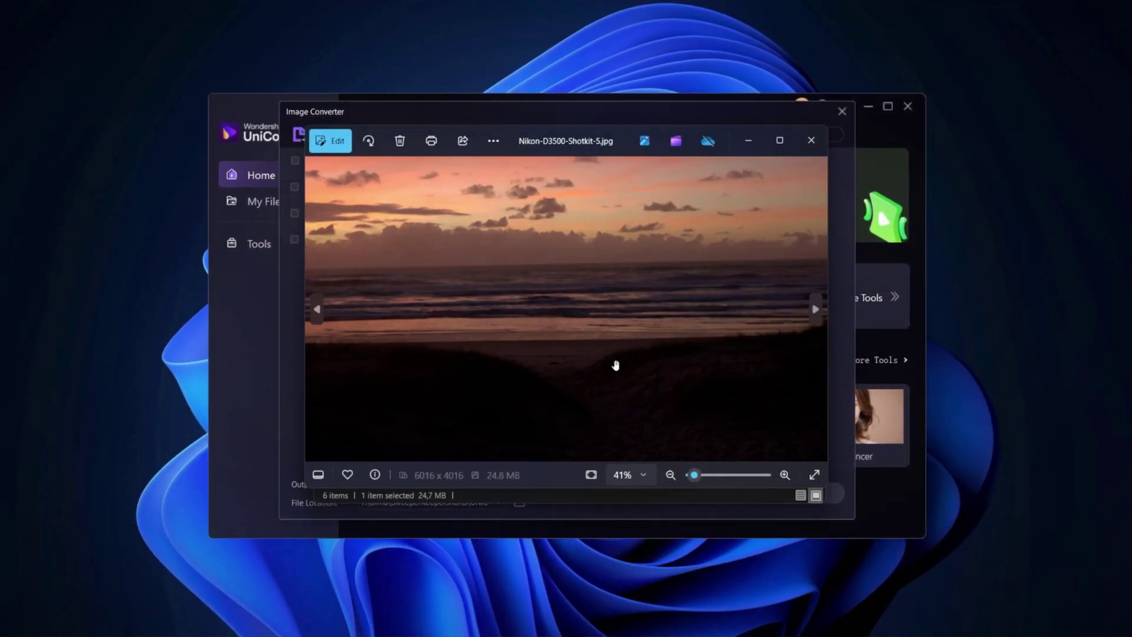
scroll(551, 248, up, 4)
scroll(563, 275, down, 4)
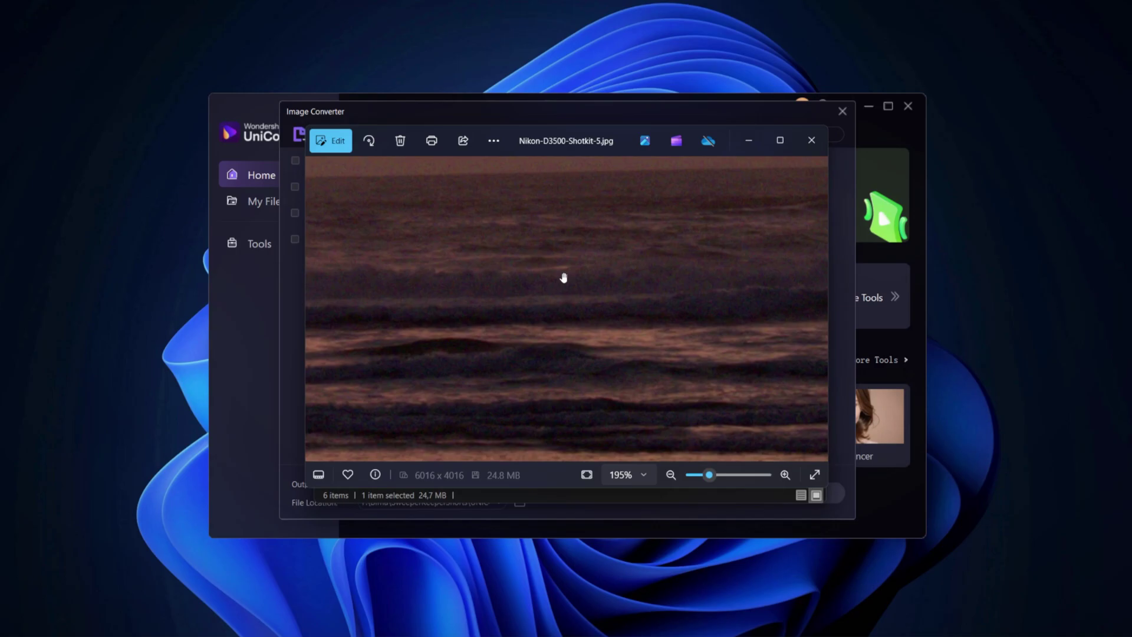
scroll(563, 282, down, 2)
click(812, 140)
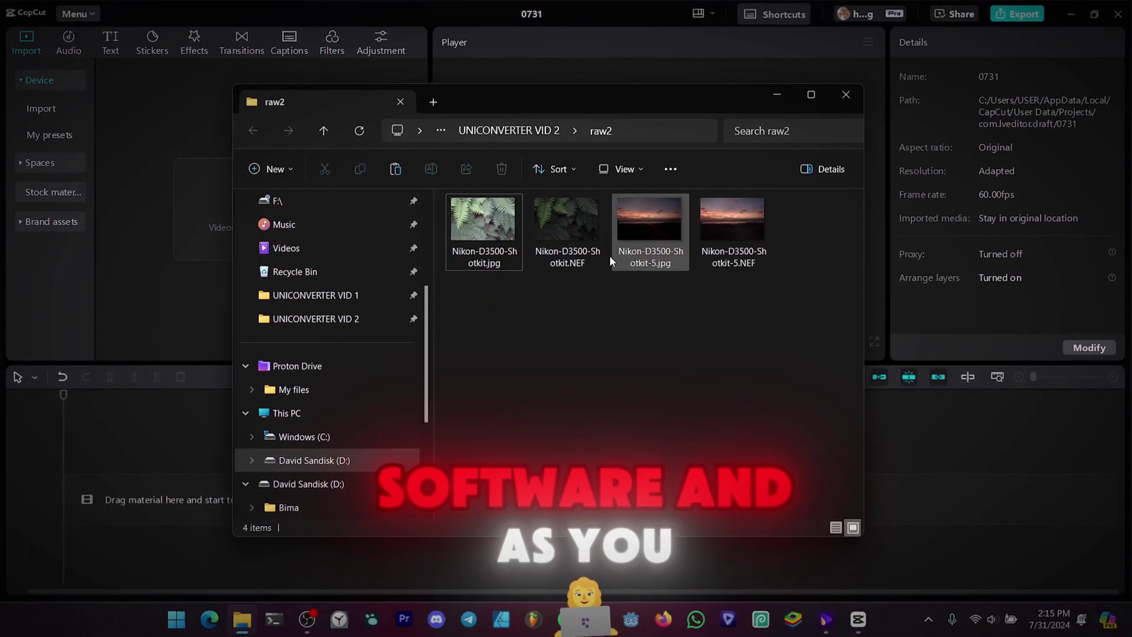
Import Nikon-D3500-Shotkit.jpg into CapCut's Media panel and drop it onto the timeline
drag(493, 254, 472, 245)
drag(188, 243, 190, 247)
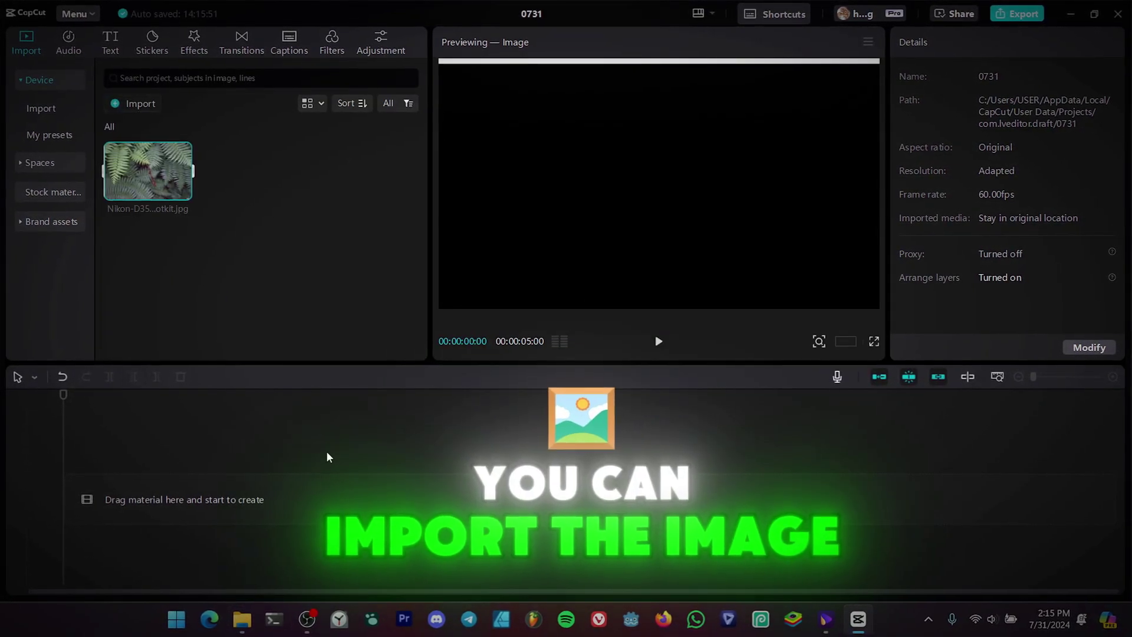
drag(175, 190, 178, 489)
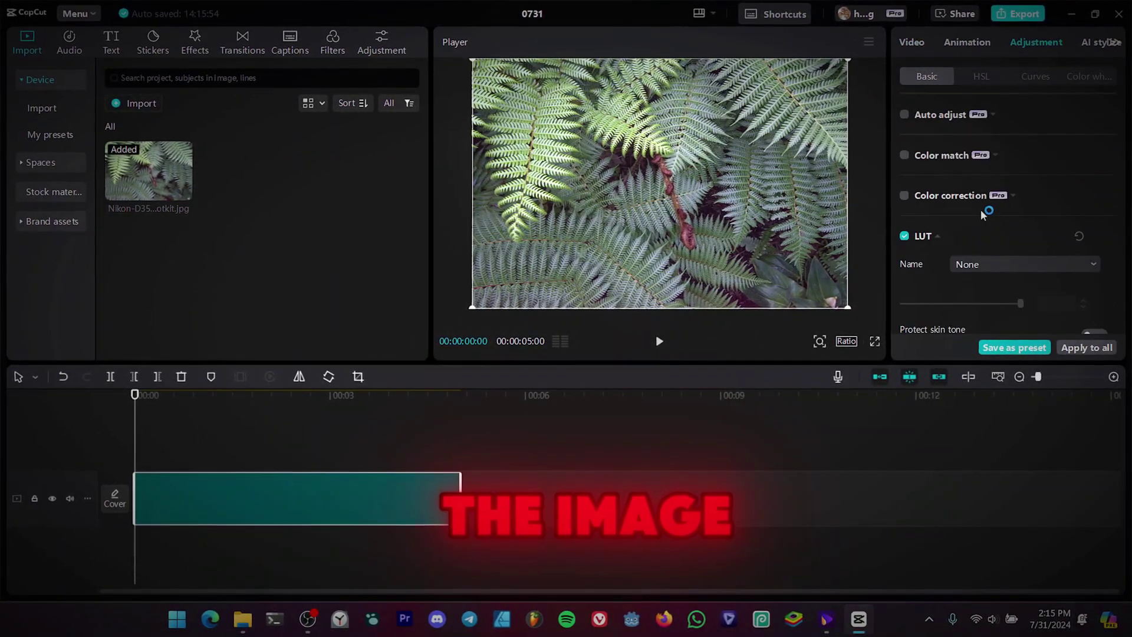
Grade the fern clip with Tint -15, Saturation 25 and Contrast 5
scroll(984, 215, down, 5)
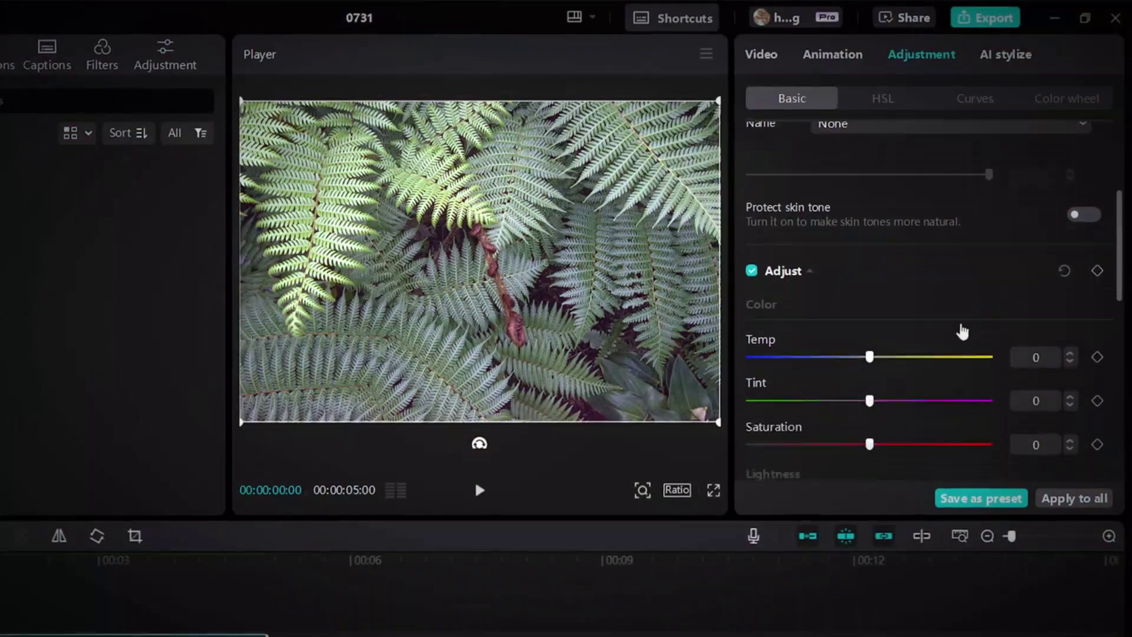
scroll(955, 322, down, 2)
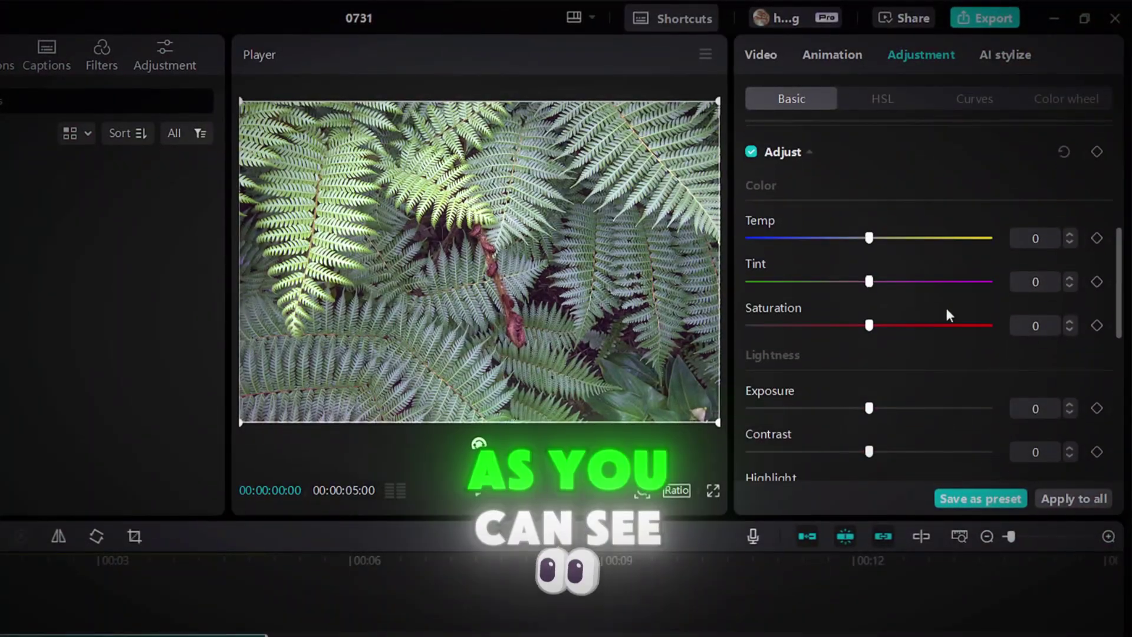
drag(870, 239, 981, 214)
drag(867, 266, 832, 281)
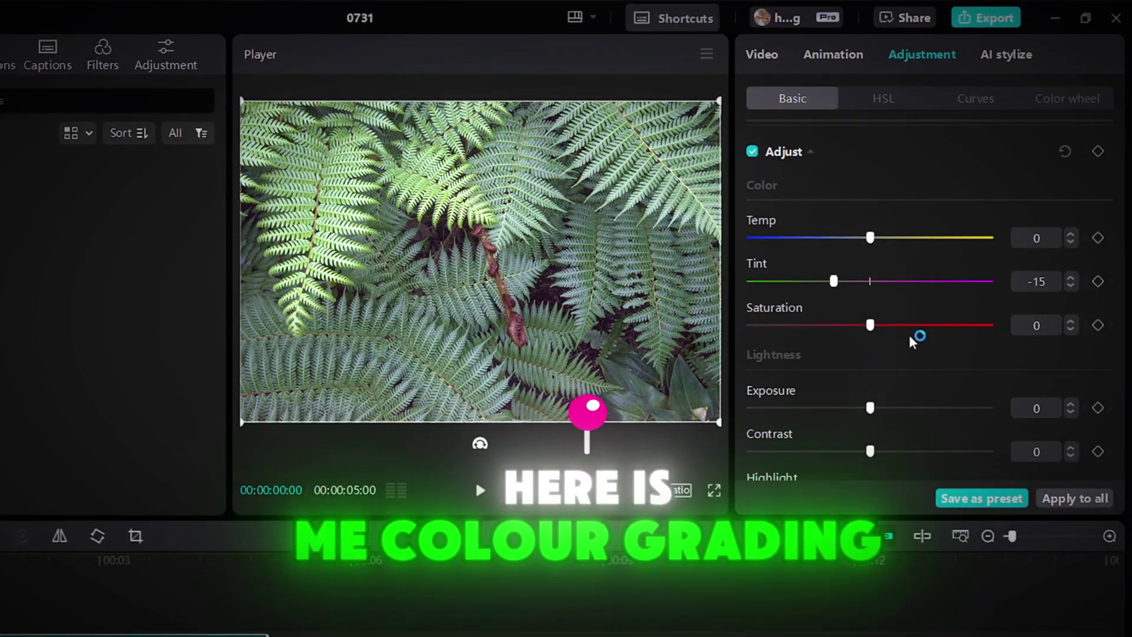
click(920, 326)
drag(925, 327, 928, 325)
scroll(897, 384, down, 2)
mouse_move(869, 383)
mouse_down()
mouse_move(920, 382)
mouse_move(814, 379)
mouse_move(883, 382)
mouse_up()
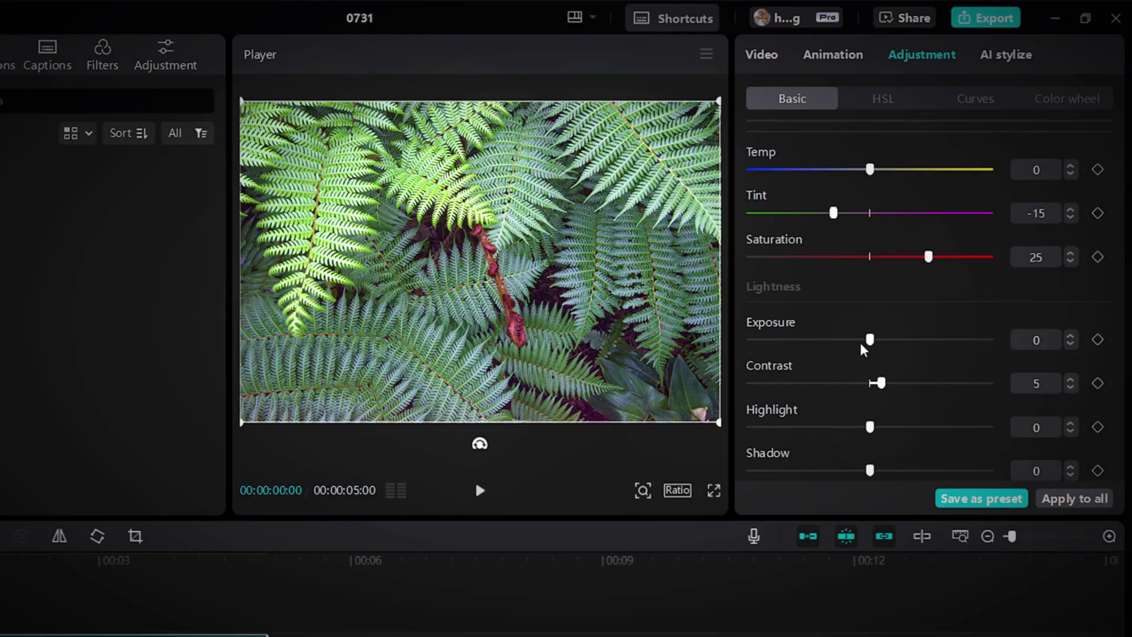
drag(869, 339, 839, 349)
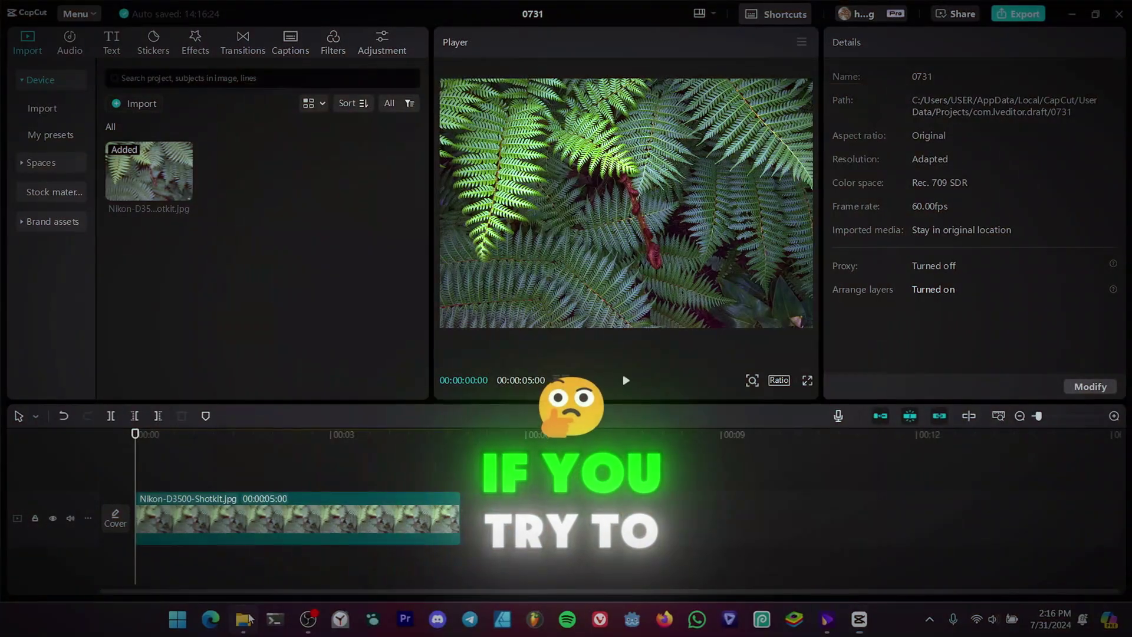
After the NEF files are rejected, import Nikon-D3500-Shotkit-5.jpg and place it above the fern clip
click(245, 616)
drag(556, 244, 154, 295)
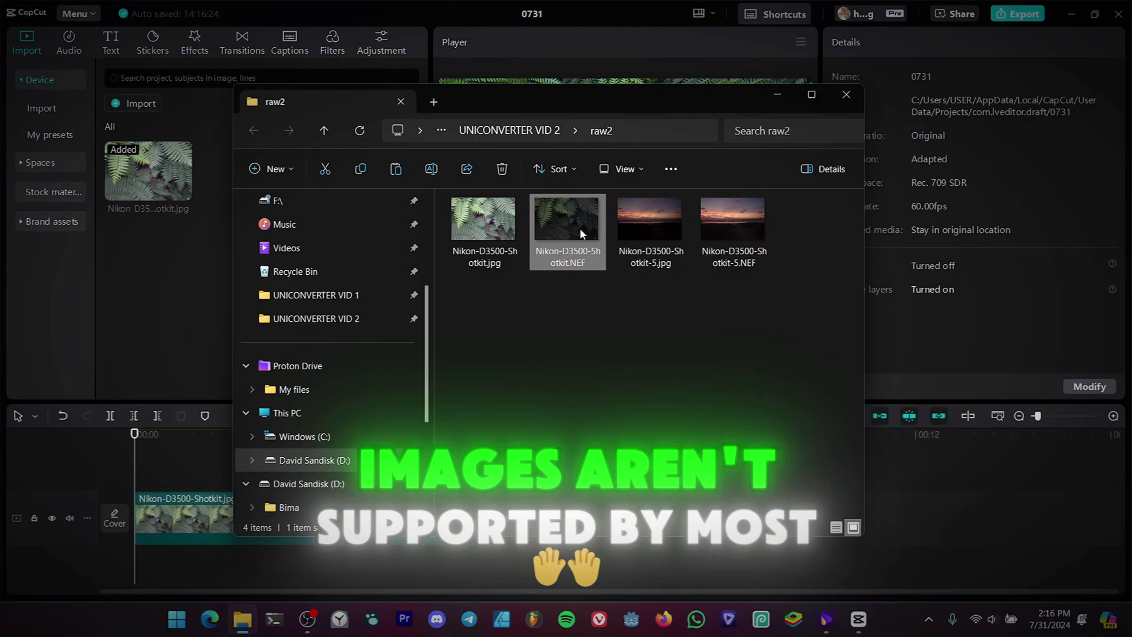
drag(579, 227, 172, 292)
drag(720, 234, 182, 297)
drag(677, 256, 154, 324)
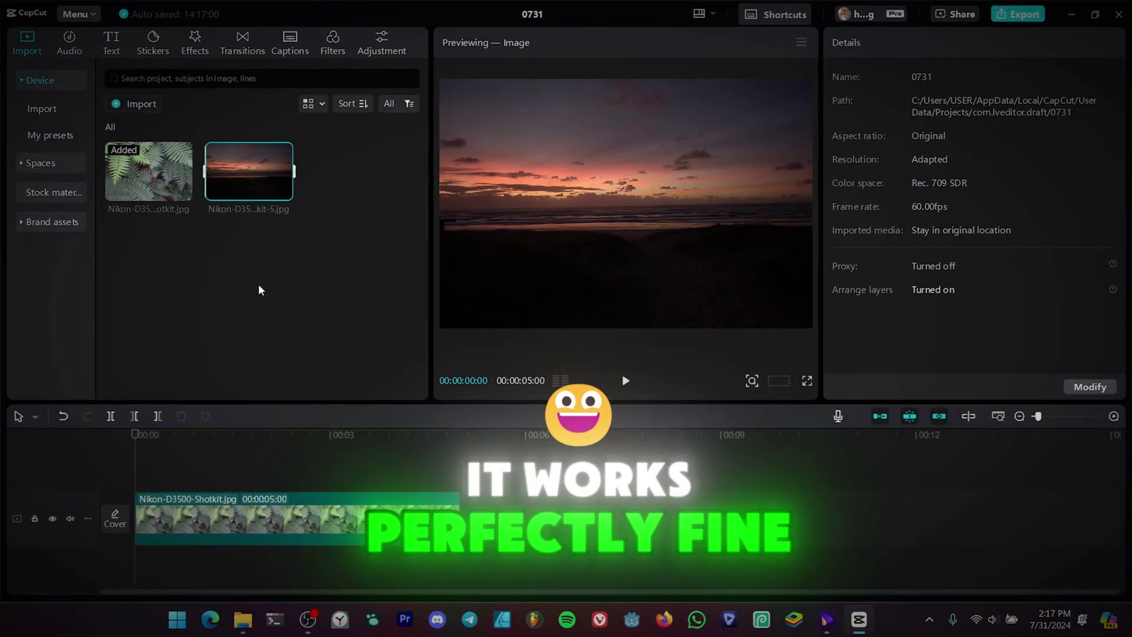
drag(267, 180, 307, 480)
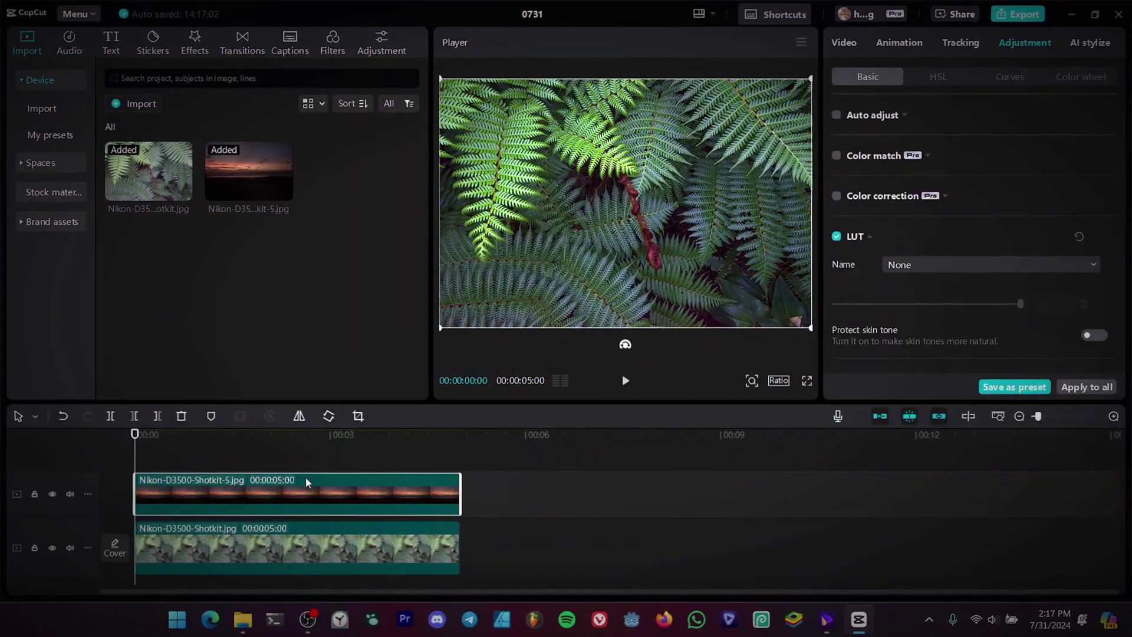
Grade the sunset clip with Exposure 10, Highlight 50, Shadow -15 and Contrast -9
scroll(973, 236, down, 5)
drag(928, 125, 944, 127)
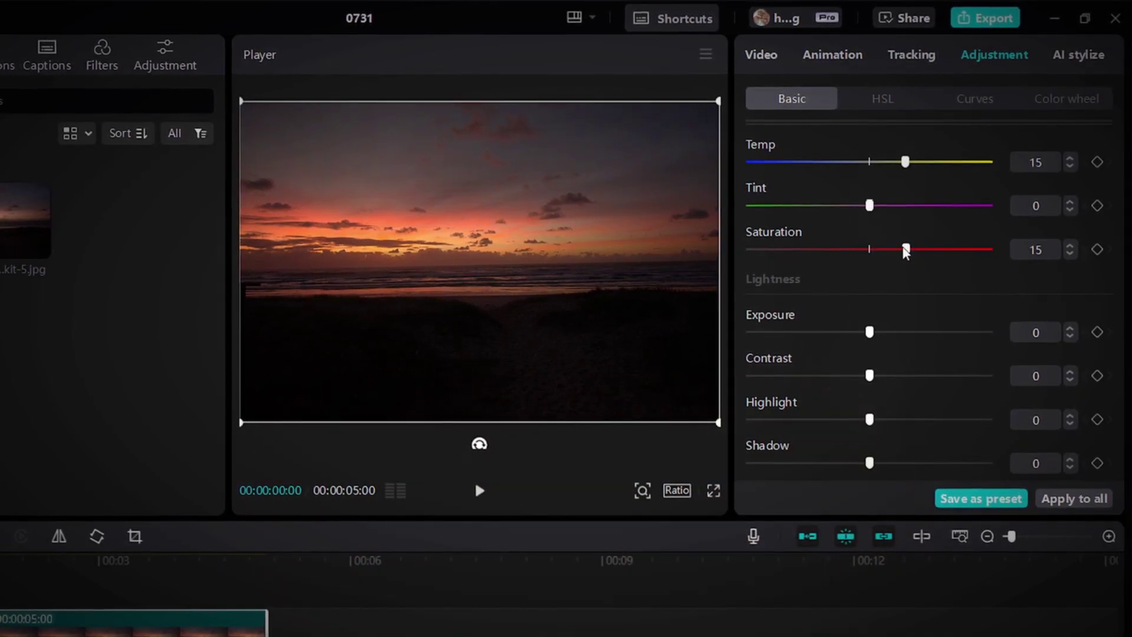
drag(883, 265, 850, 239)
scroll(881, 262, down, 1)
drag(868, 326, 1012, 271)
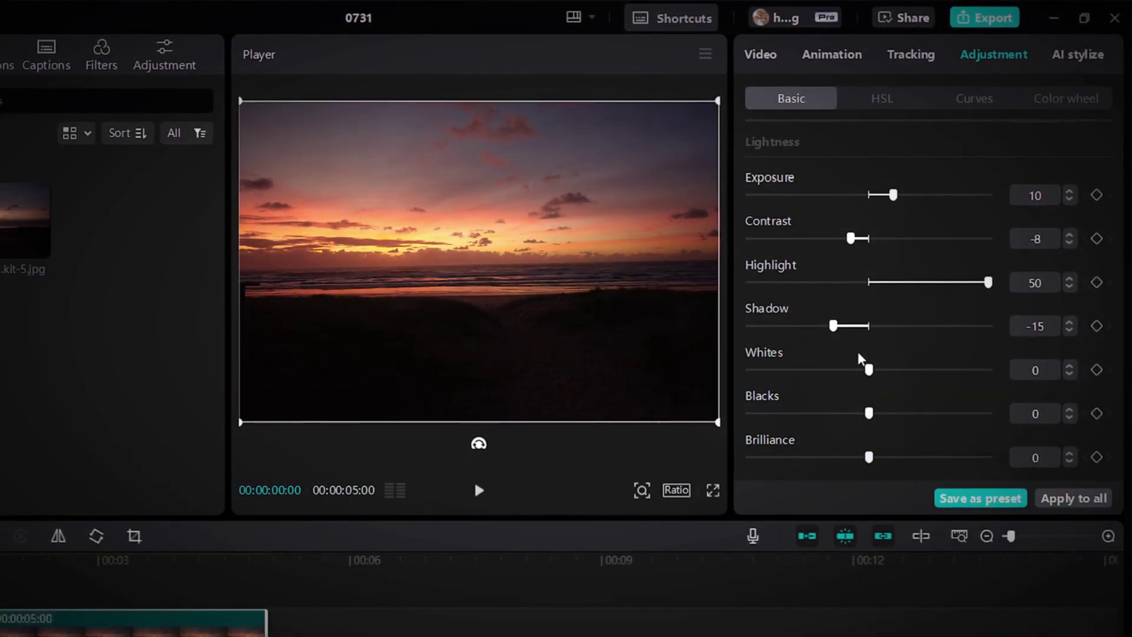
mouse_move(851, 239)
mouse_down()
mouse_move(837, 239)
mouse_move(846, 242)
mouse_up()
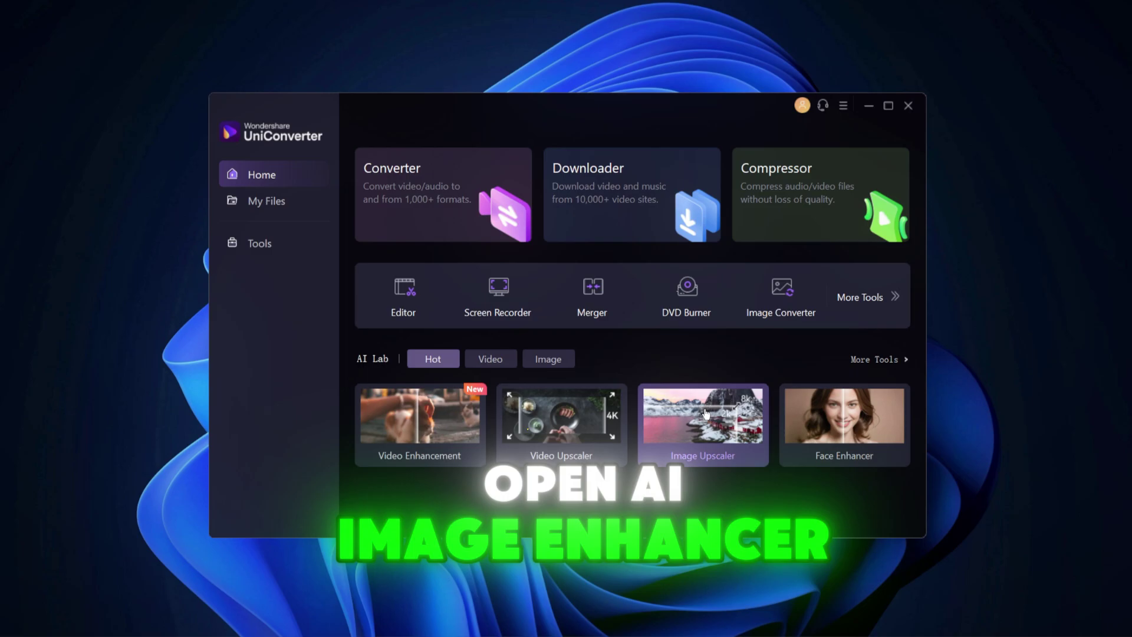
Open the AI Image Enhancer and load the sea-and-pool sample photo
click(706, 414)
mouse_move(877, 183)
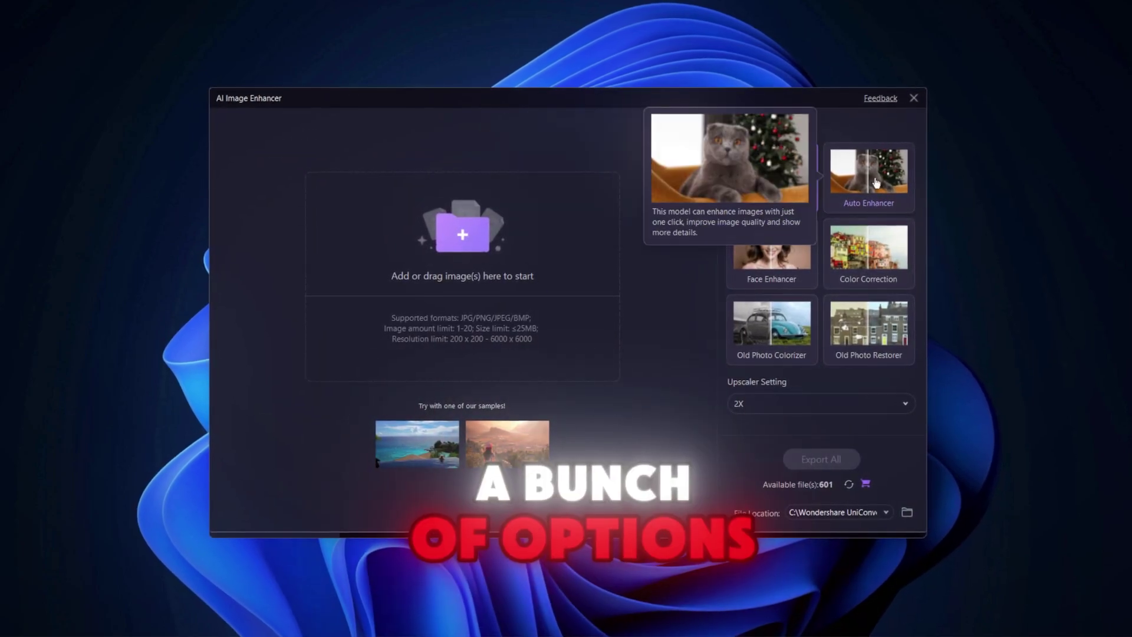
mouse_move(861, 329)
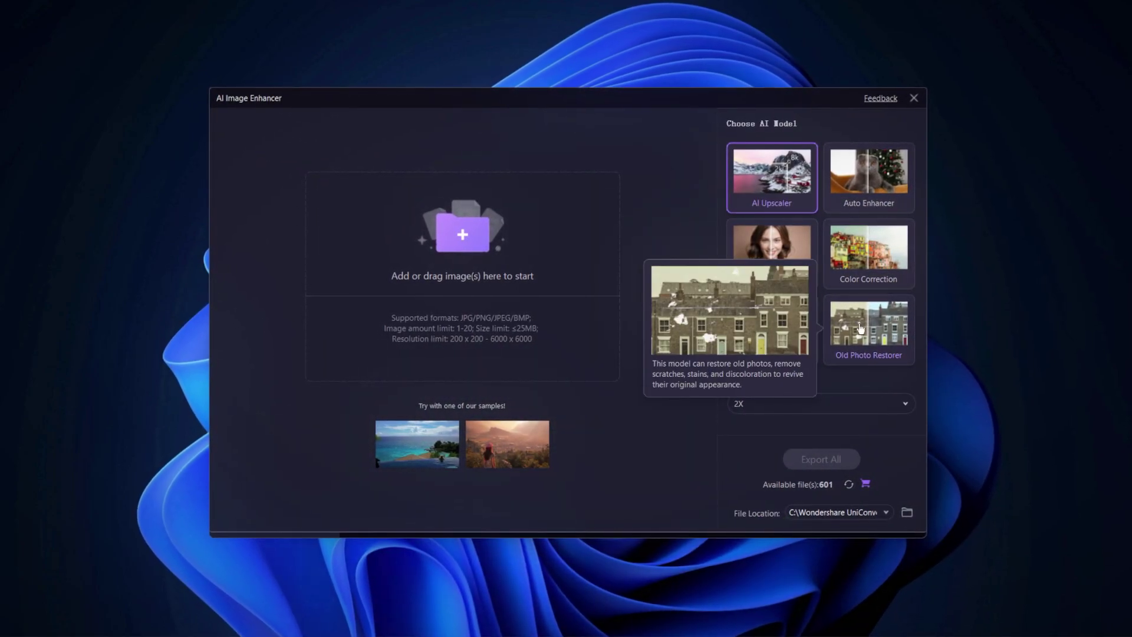
click(434, 456)
scroll(505, 369, up, 5)
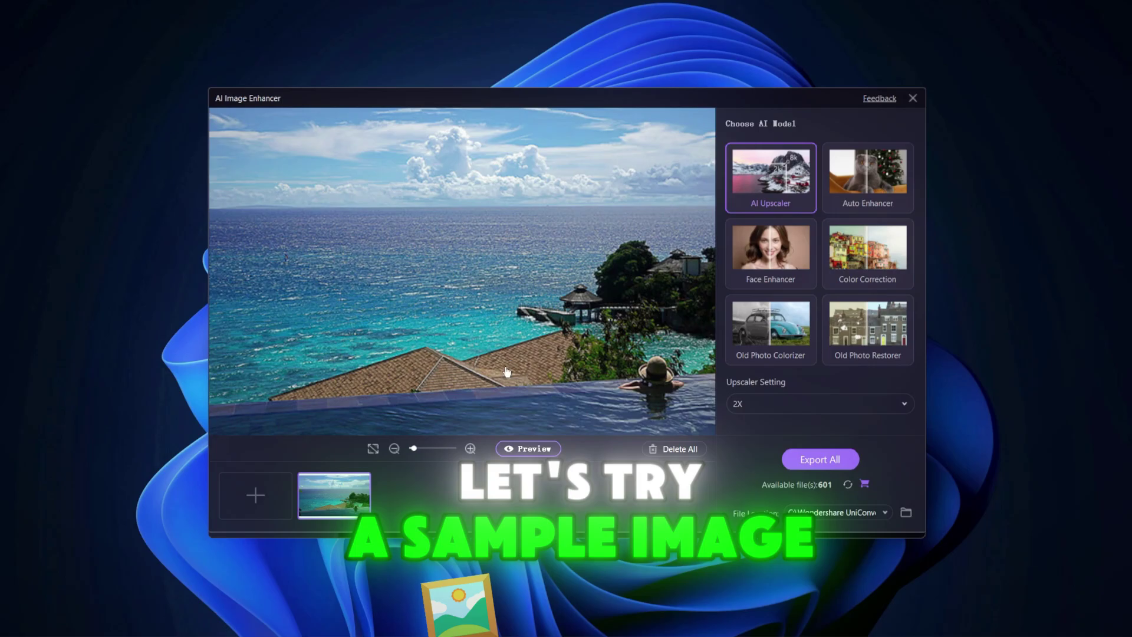
scroll(504, 360, down, 5)
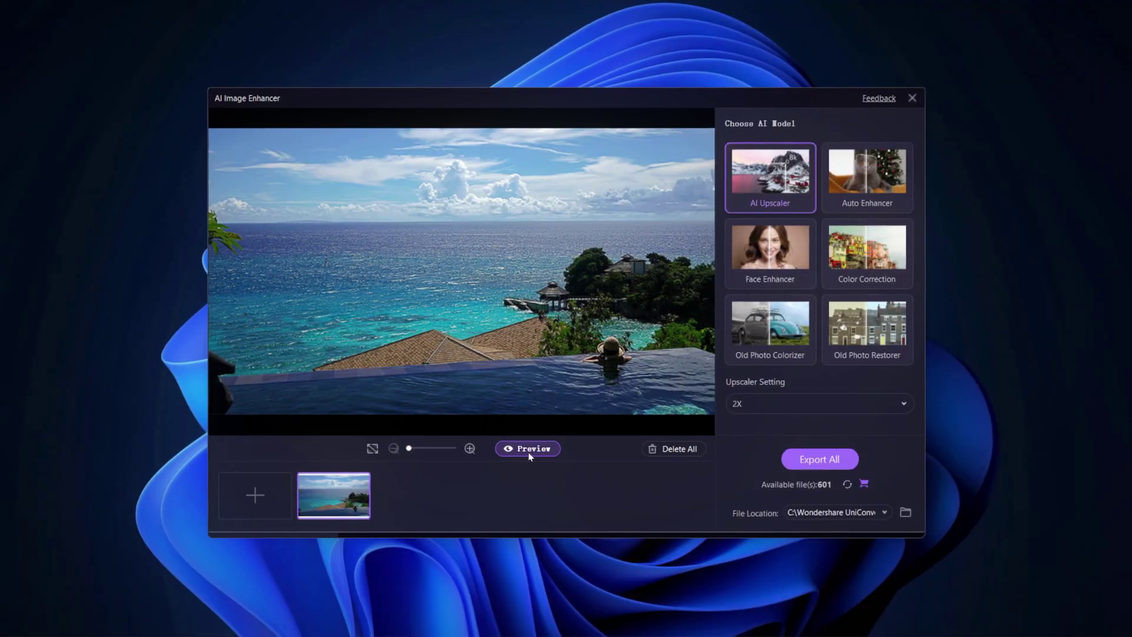
Preview the AI Upscaler 2X result and zoom into the original-versus-result comparison
click(530, 449)
scroll(594, 370, up, 5)
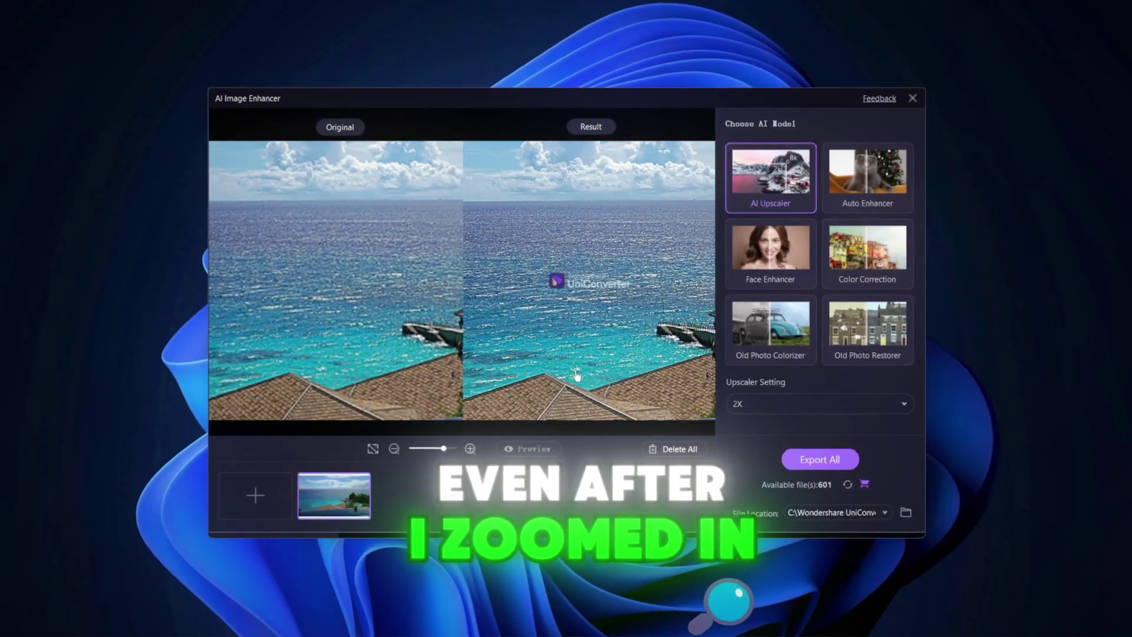
scroll(614, 349, up, 1)
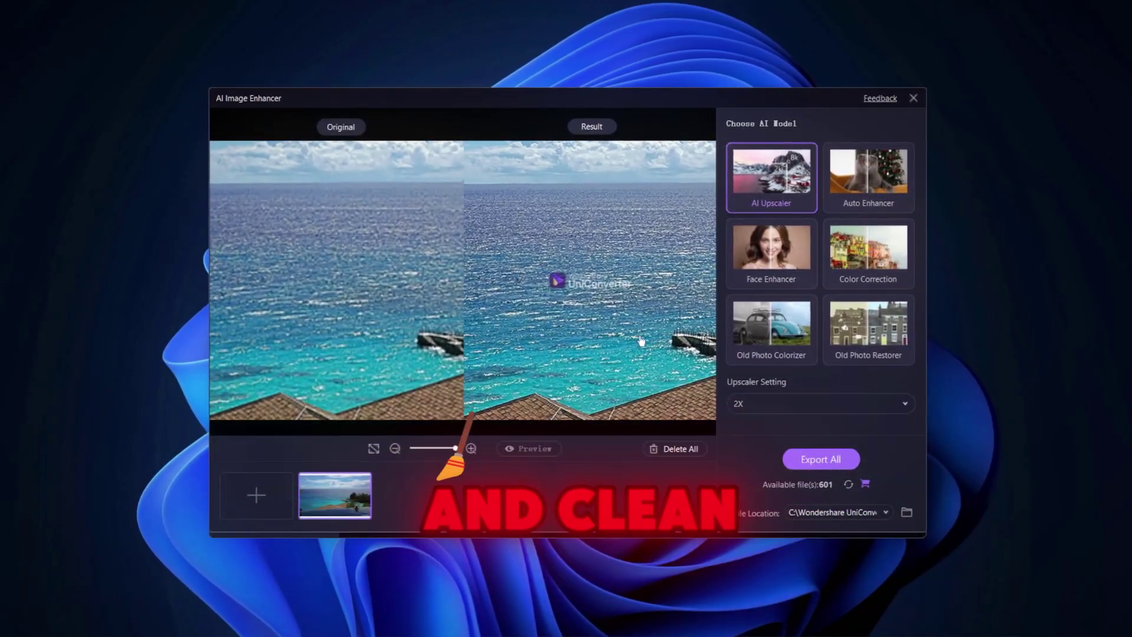
scroll(571, 323, down, 6)
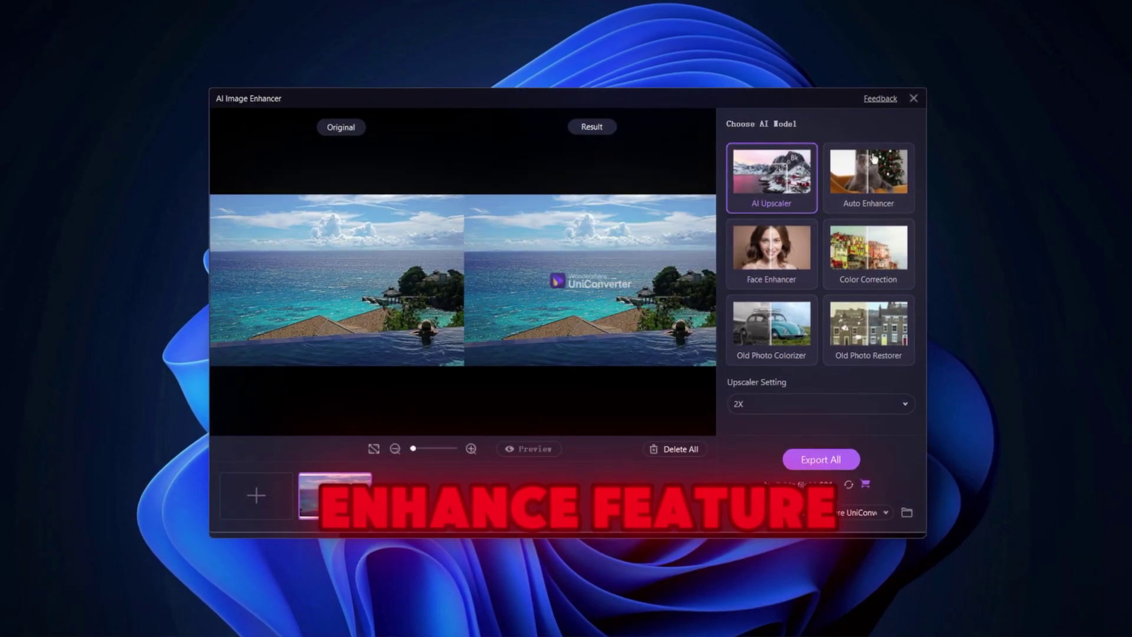
Preview the sample photo with the Auto Enhancer model, then with Color Correction
click(874, 158)
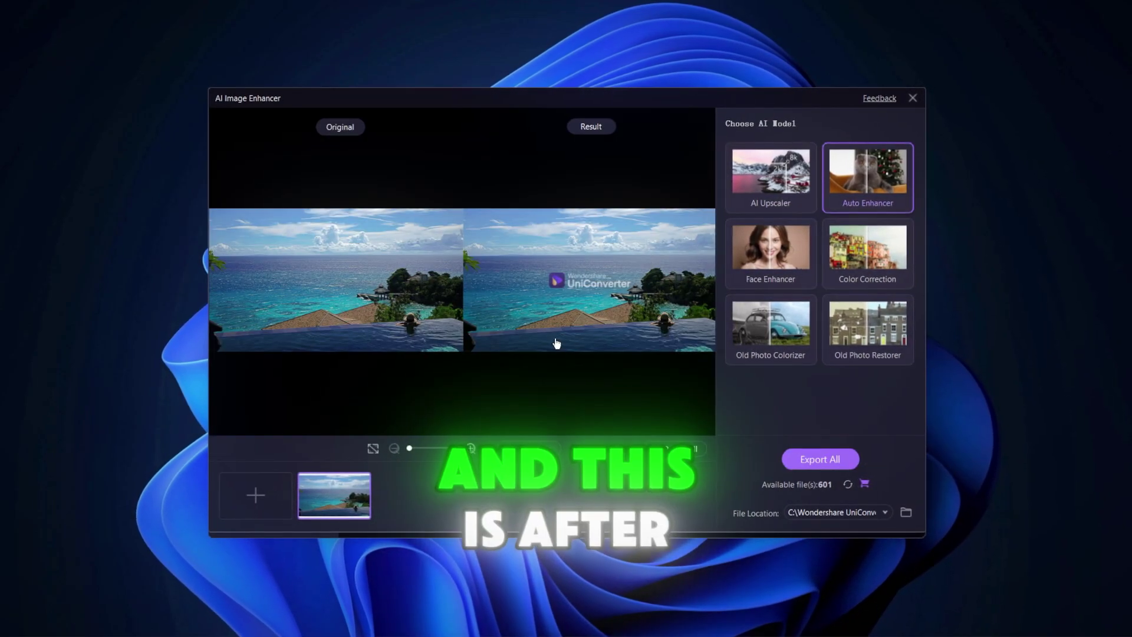
scroll(554, 354, up, 4)
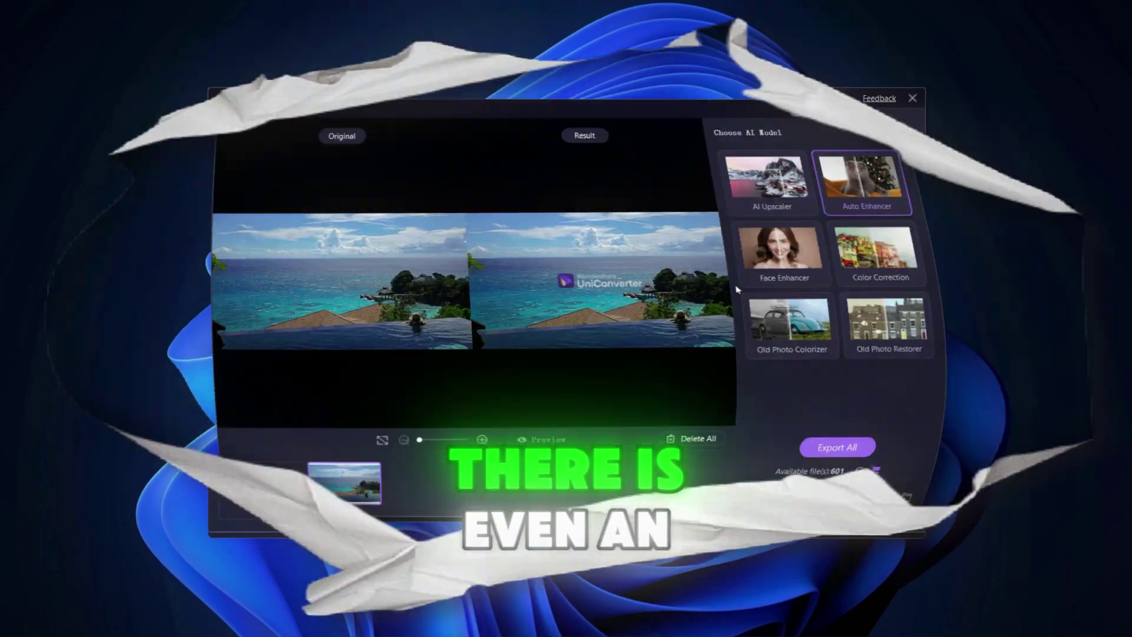
click(868, 252)
click(531, 449)
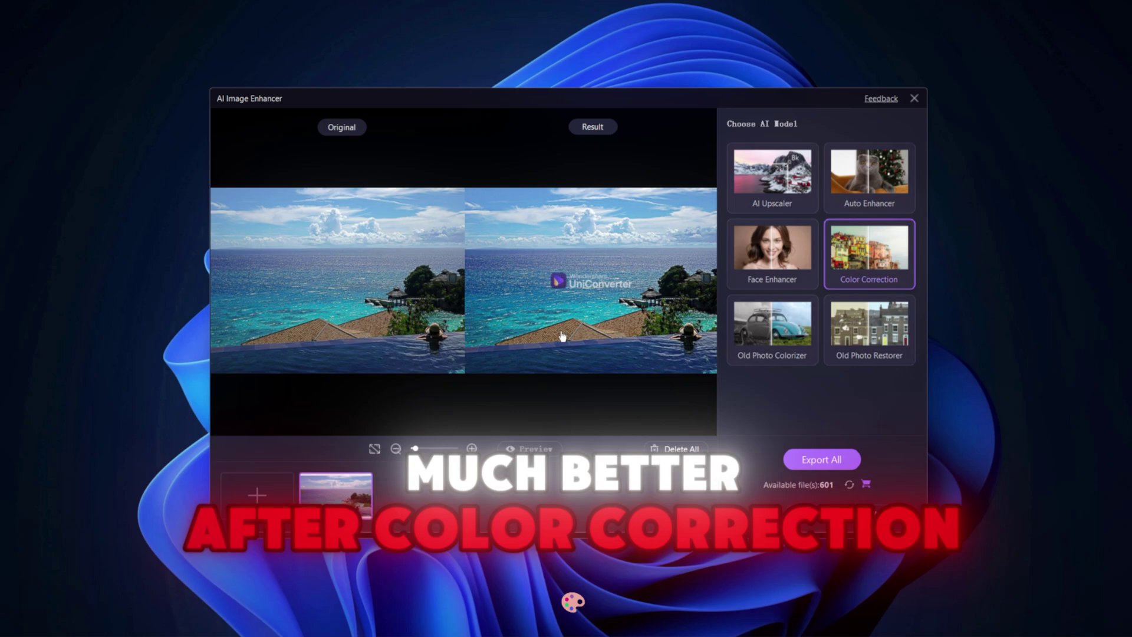
scroll(562, 336, up, 3)
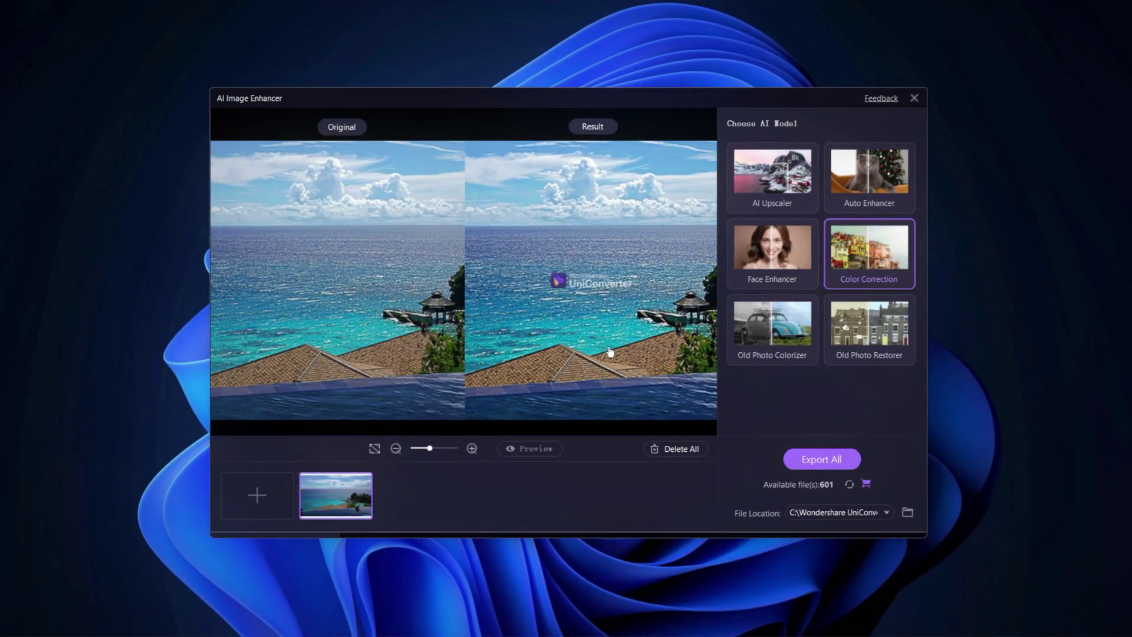
scroll(609, 350, down, 3)
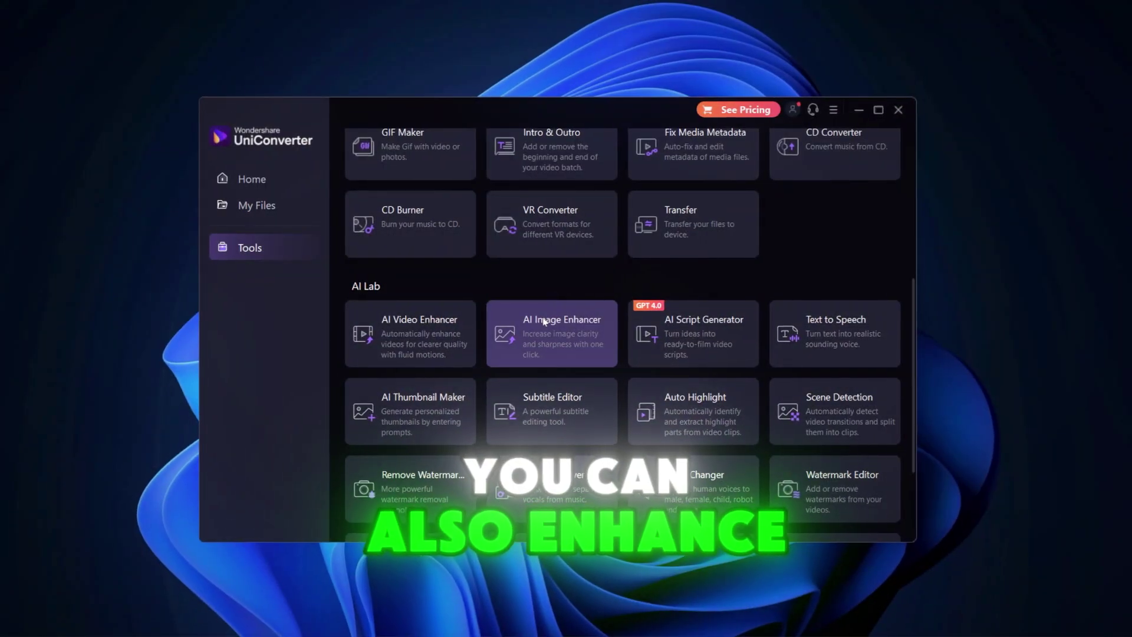
Load Nikon-D3500-Shotkit.jpg and Nikon-D3500-Shotkit-5.jpg into the enhancer and preview the fern's enhancement
click(539, 321)
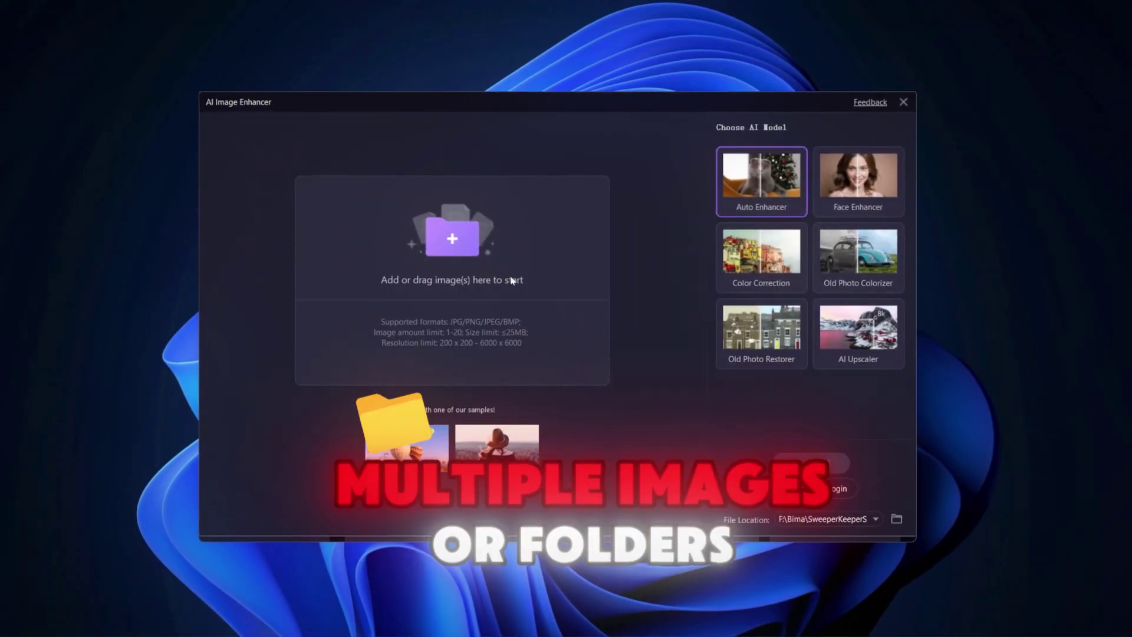
click(467, 242)
click(669, 251)
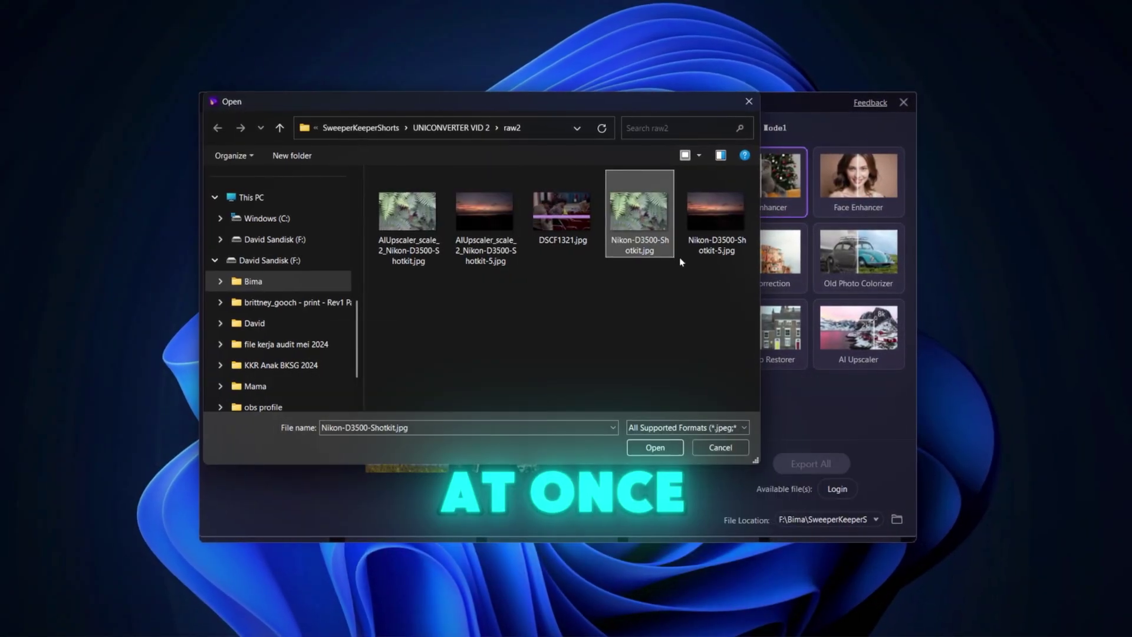
ctrl+click(712, 250)
click(654, 446)
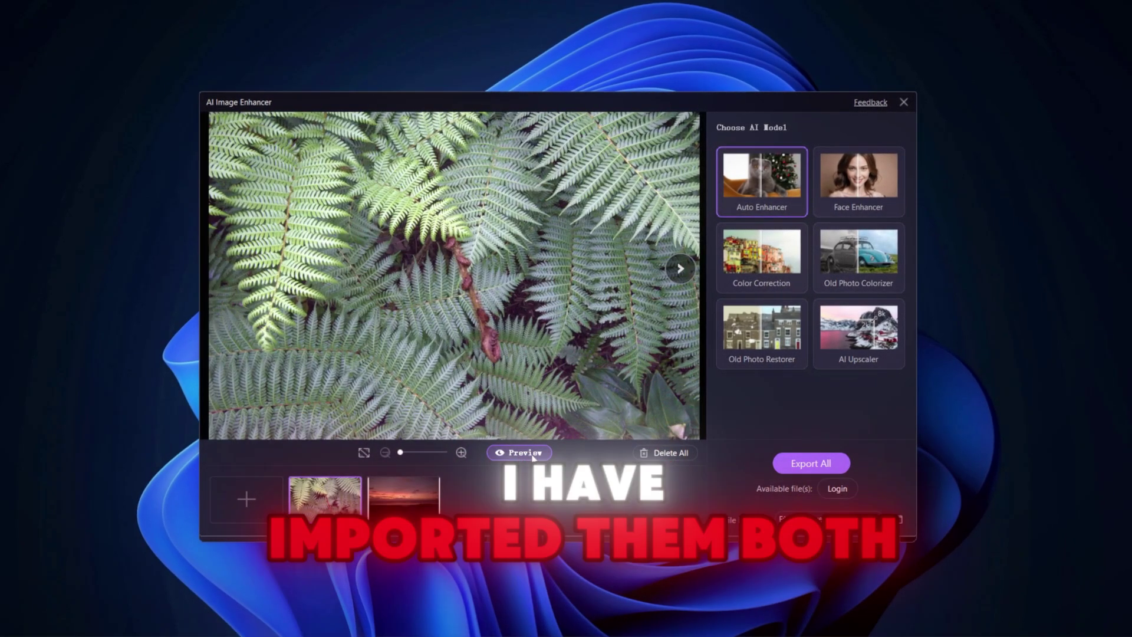
click(528, 453)
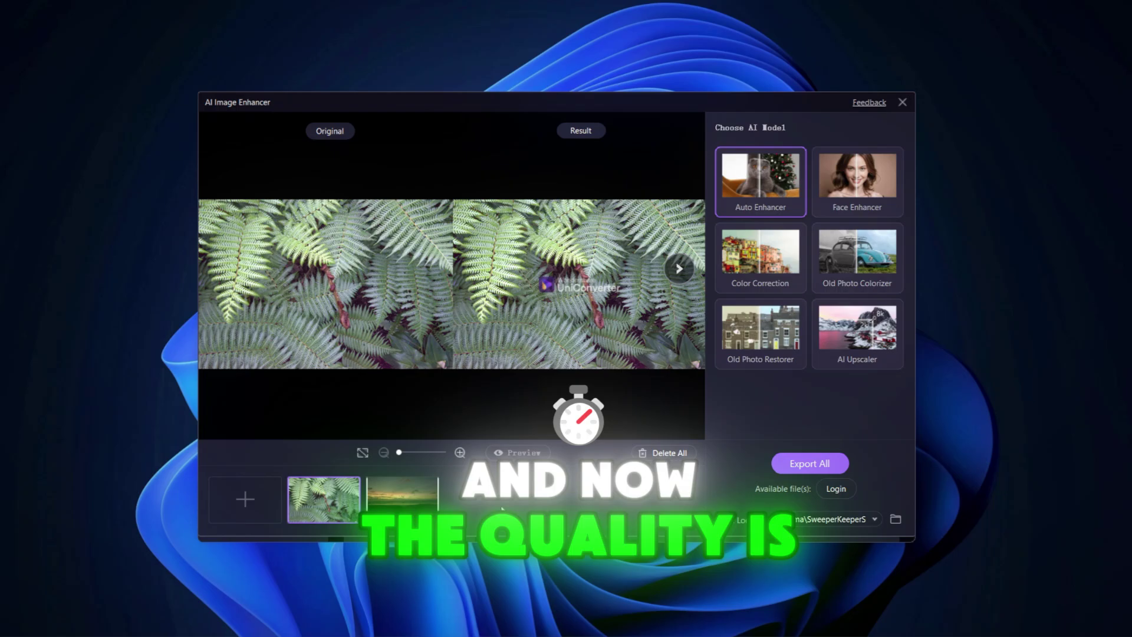
scroll(659, 363, down, 3)
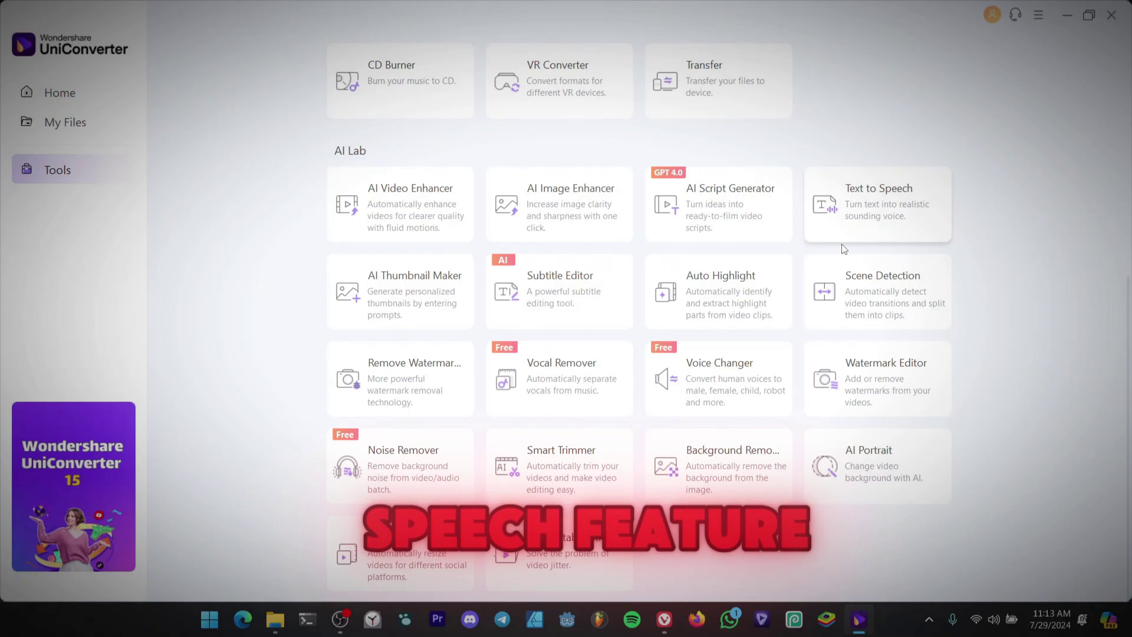
Generate an Entertainment-style, Versatile-voice speech clip from the subscribe line in Text to Speech
click(842, 239)
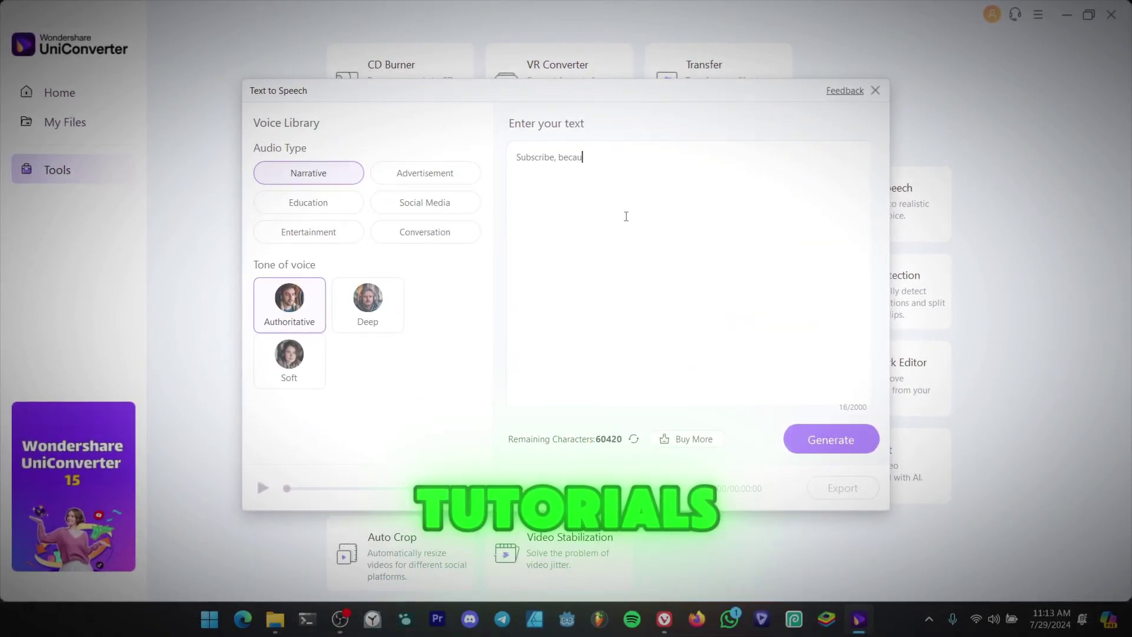
text(goat)
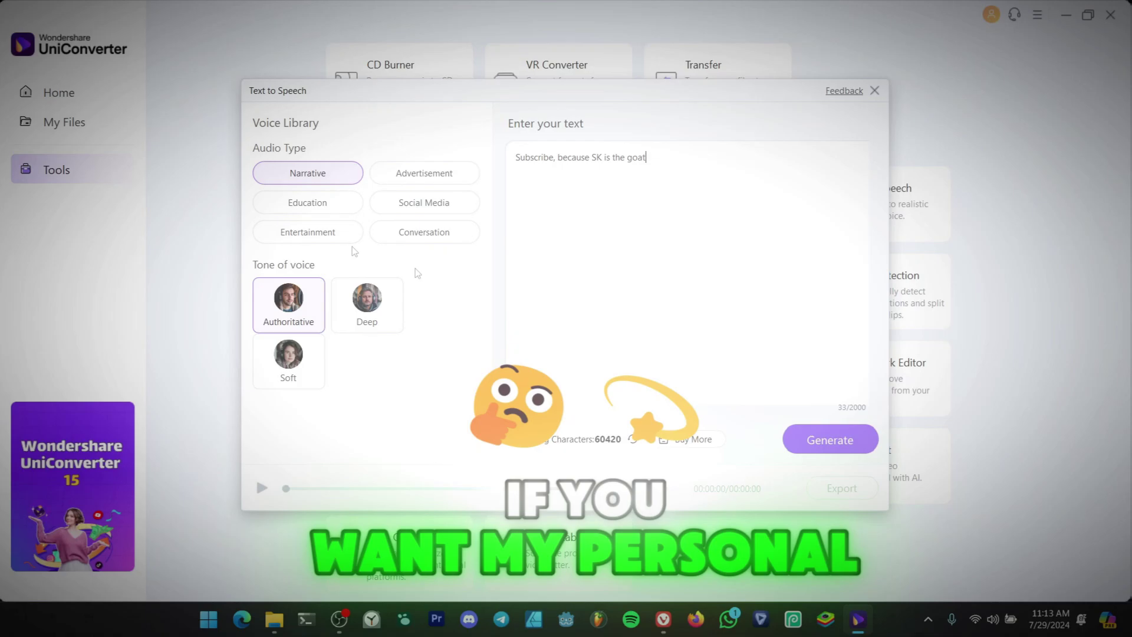
click(828, 442)
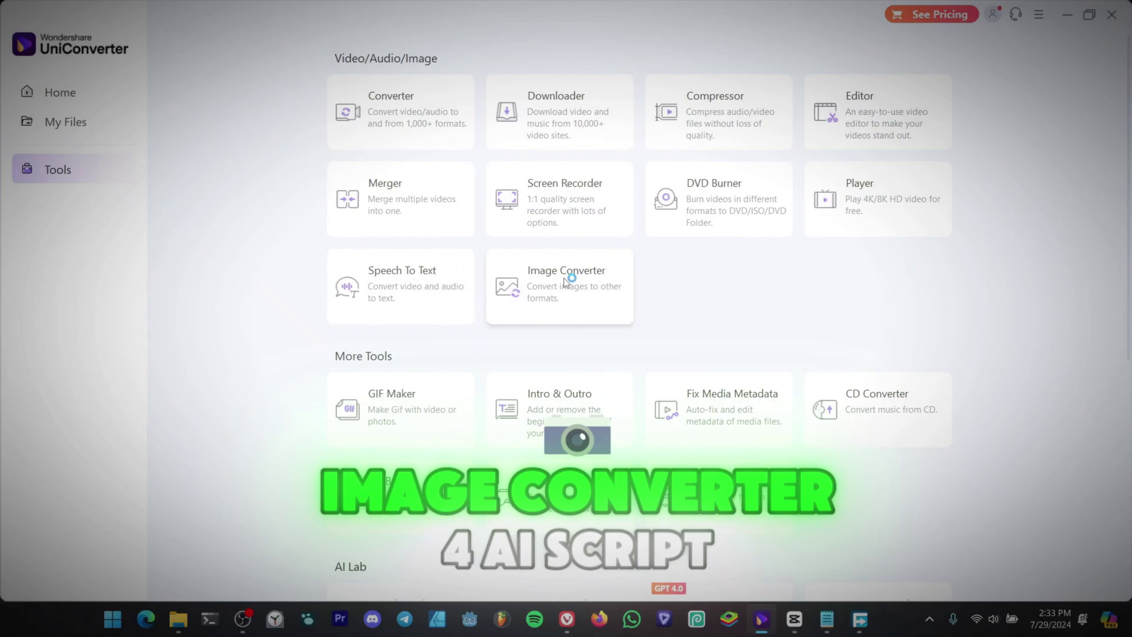
Scroll the Tools page from Image Converter down to the AI Lab tools
scroll(692, 224, down, 7)
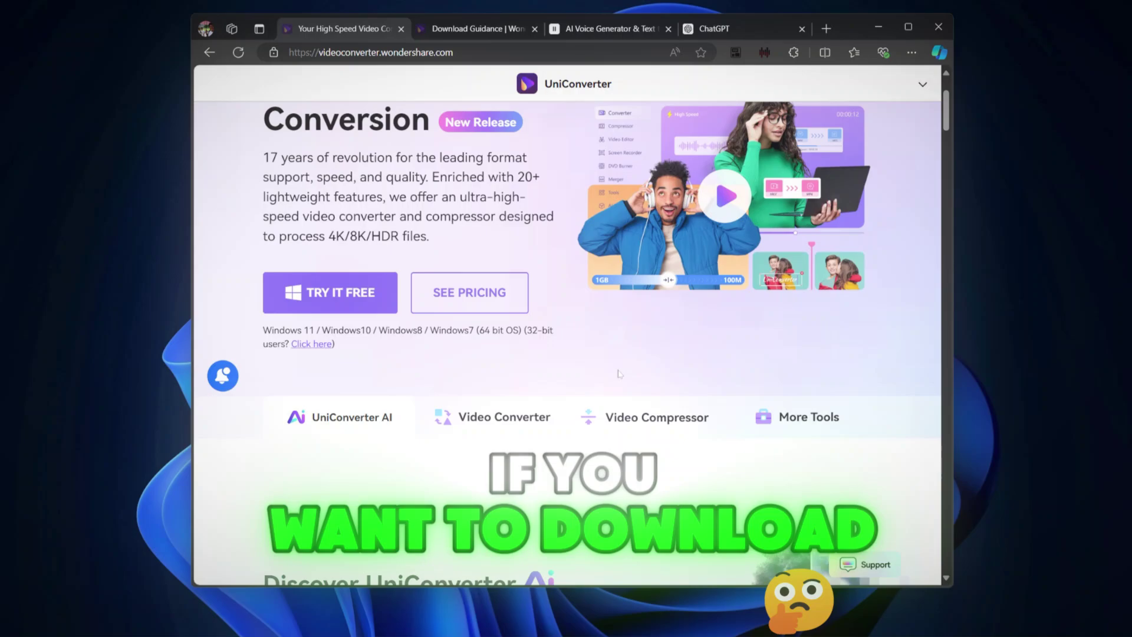
Load uniconverter.wondershare.com from the Edge address bar
scroll(619, 384, down, 5)
scroll(619, 383, down, 4)
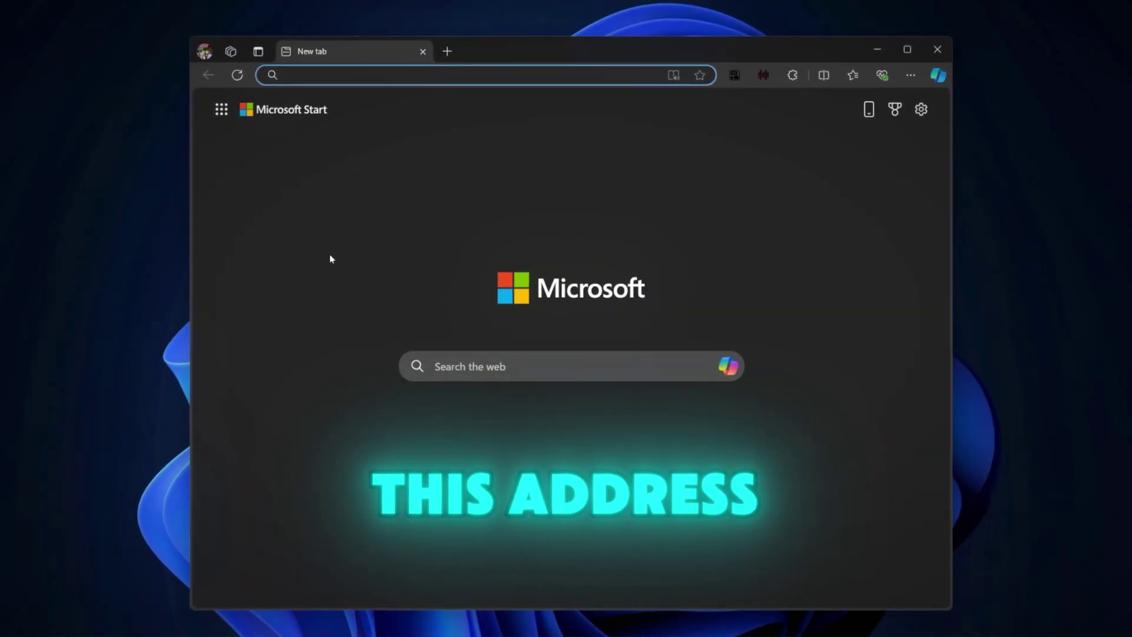
text(https:/)
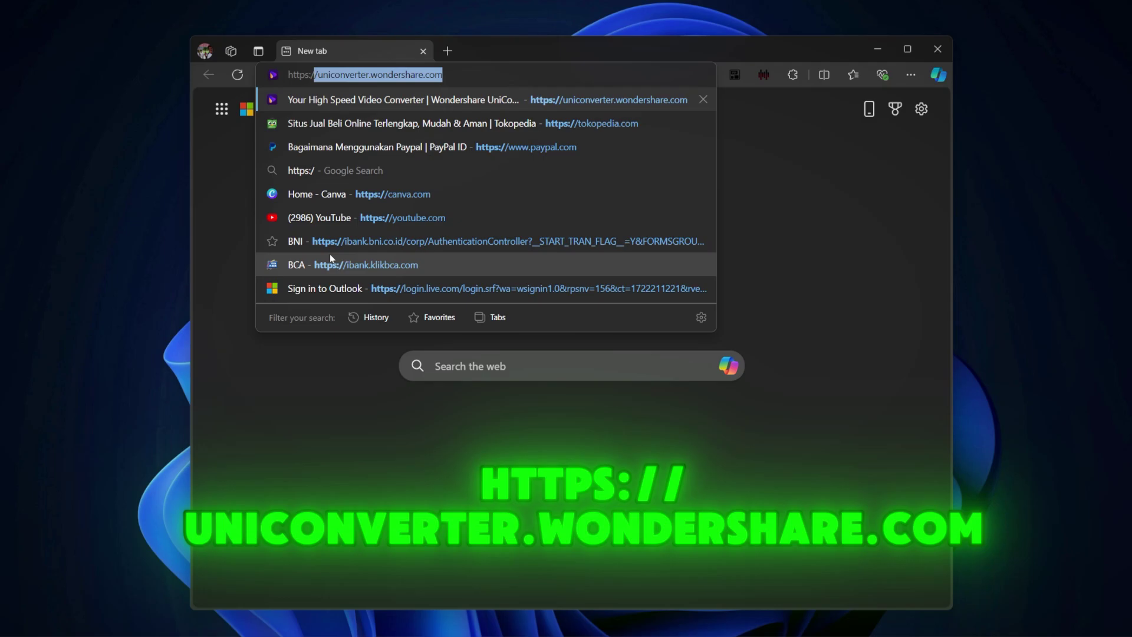
text(/unic)
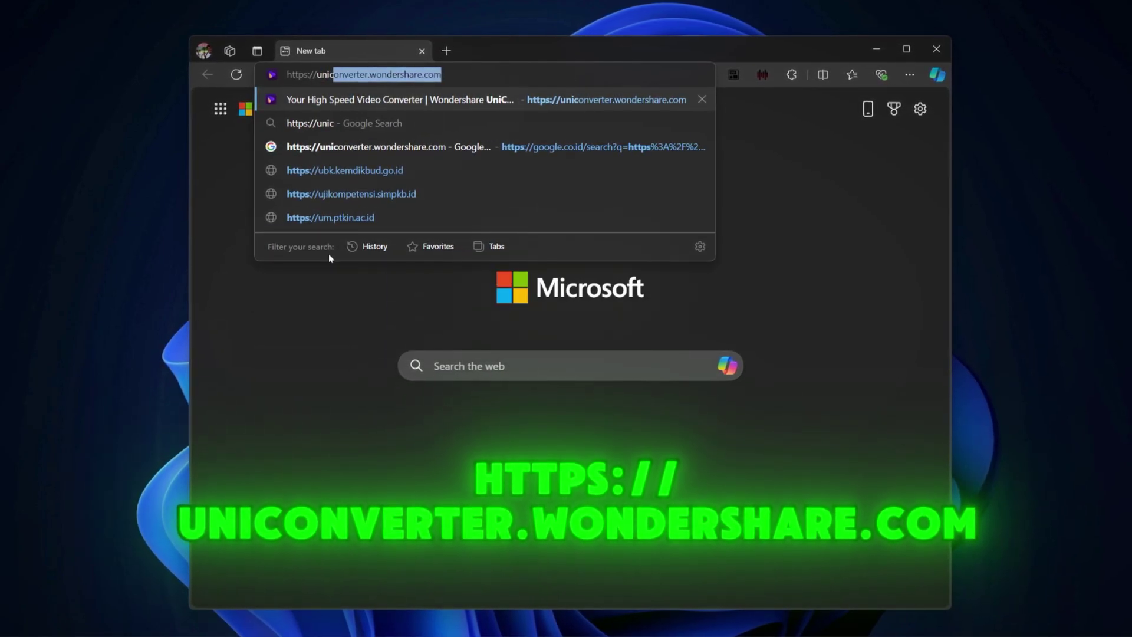
text(onverter.wonde)
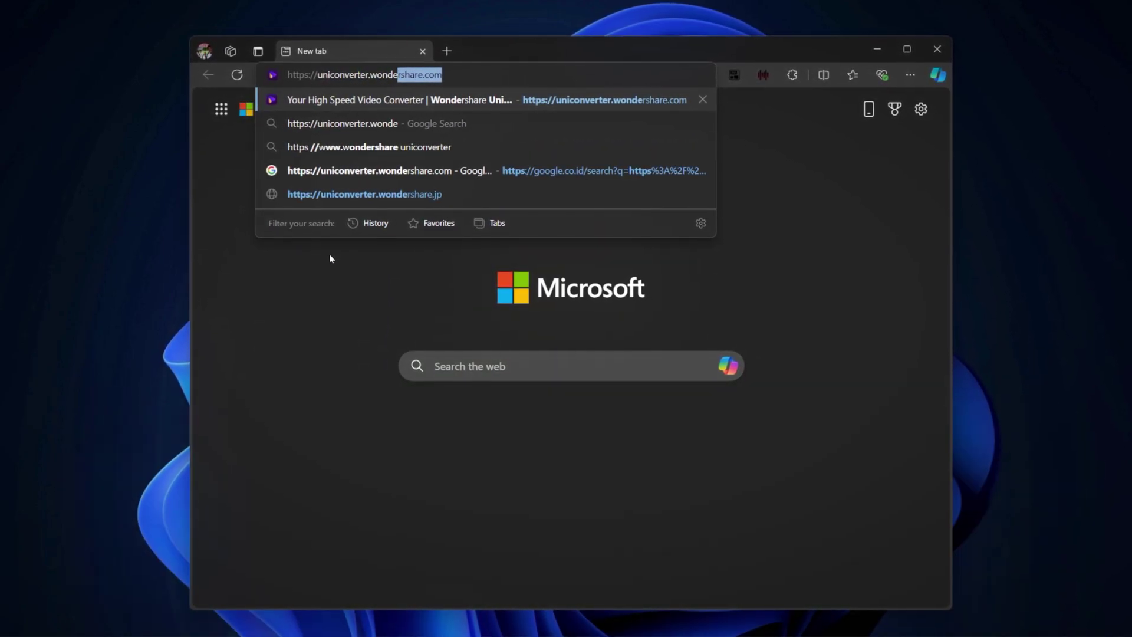
text(rshare.com)
key(Return)
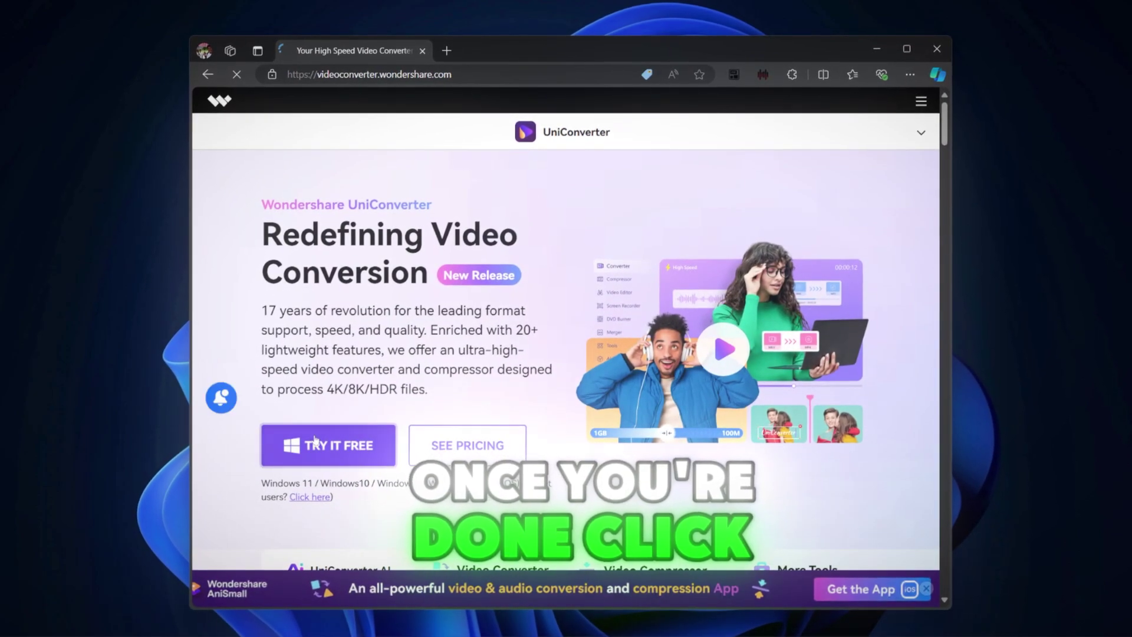
Download the free UniConverter installer via TRY IT FREE, run it and start installing
click(298, 429)
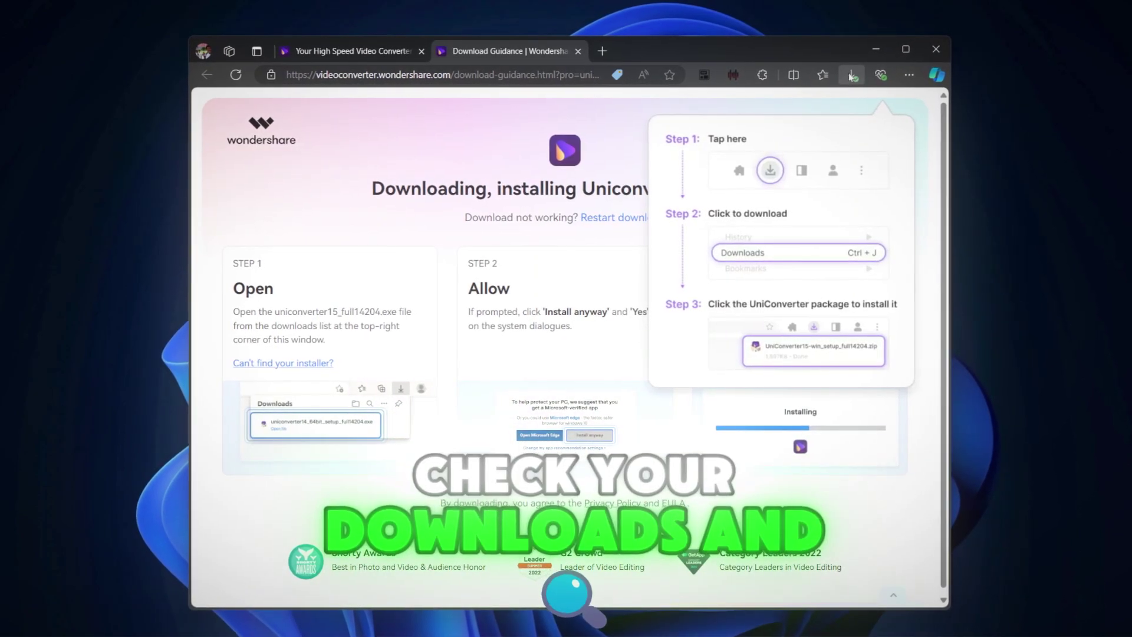
click(851, 76)
click(721, 120)
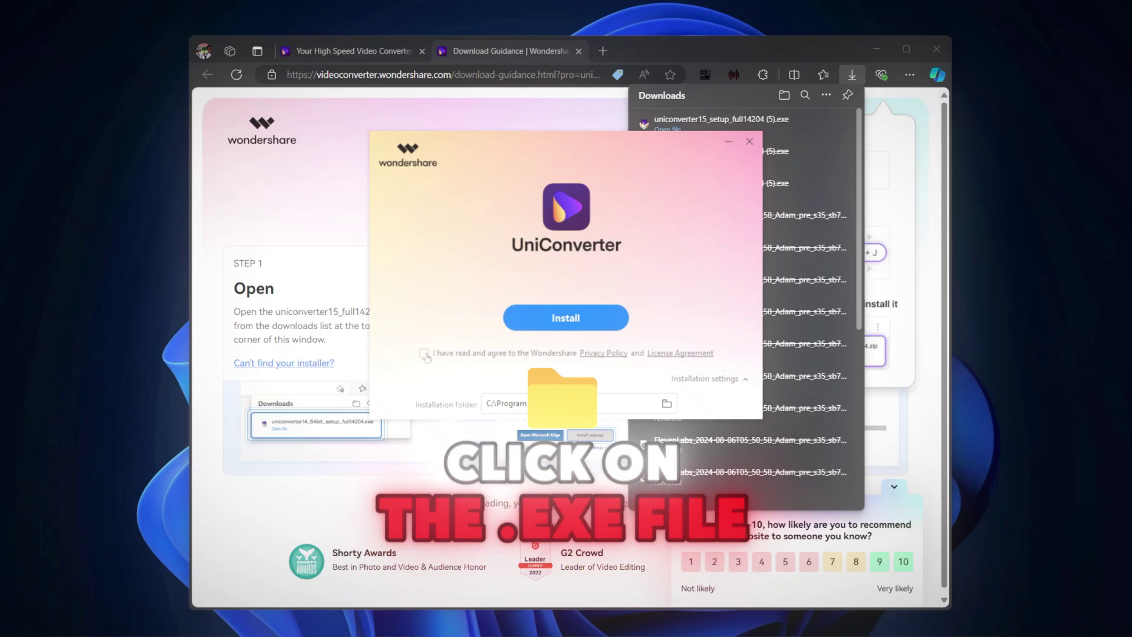
click(559, 318)
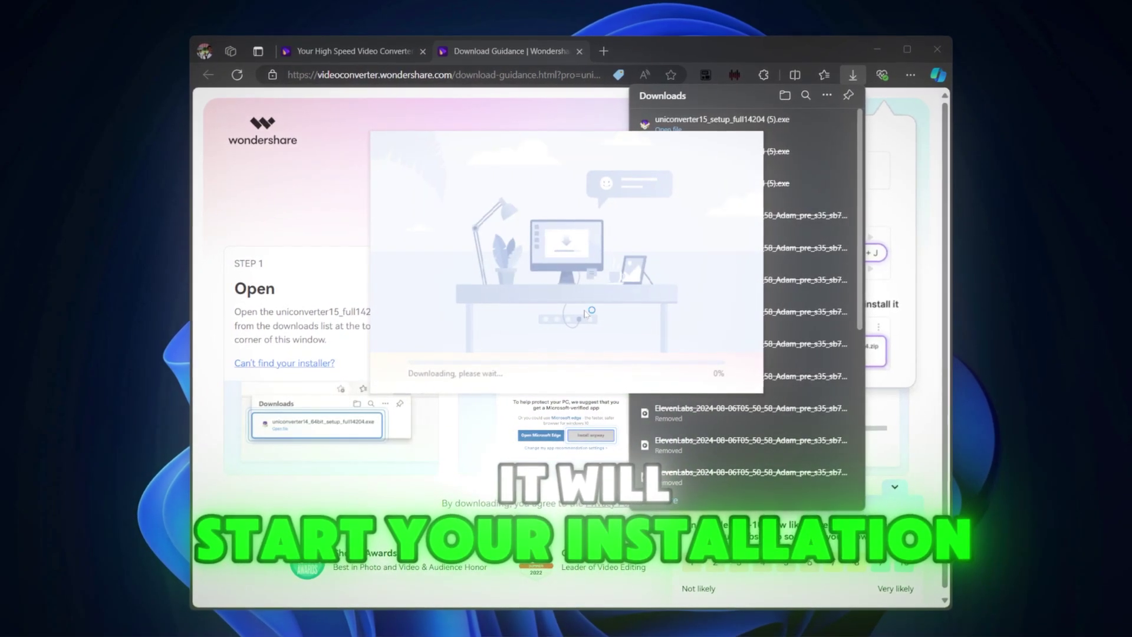